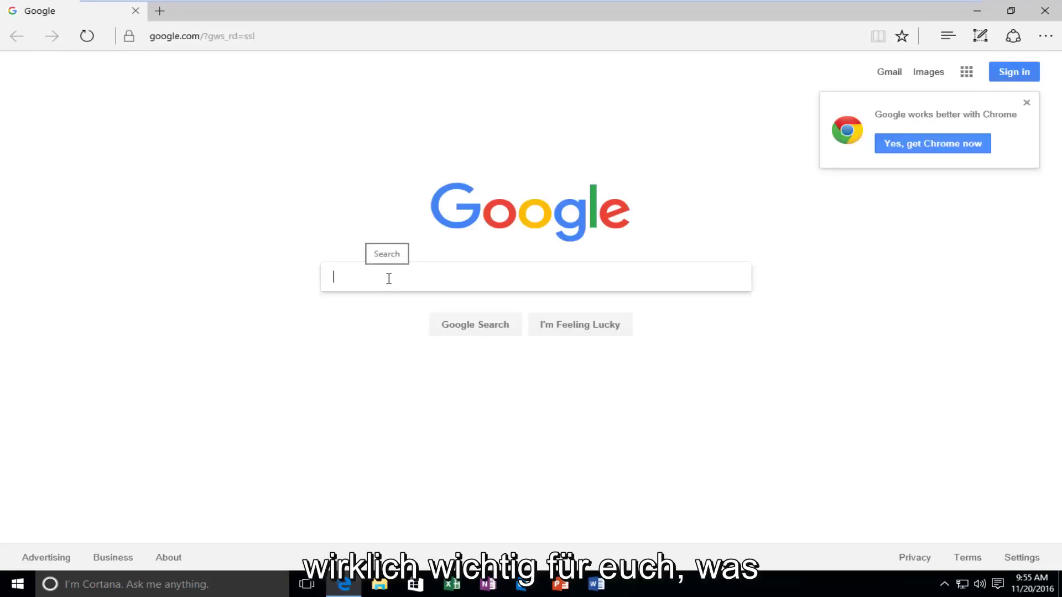
Step: Search Google for 'directx' and open the microsoft.com DirectX End-User Runtime Web Installer result
{"action": "type", "text": "directx"}
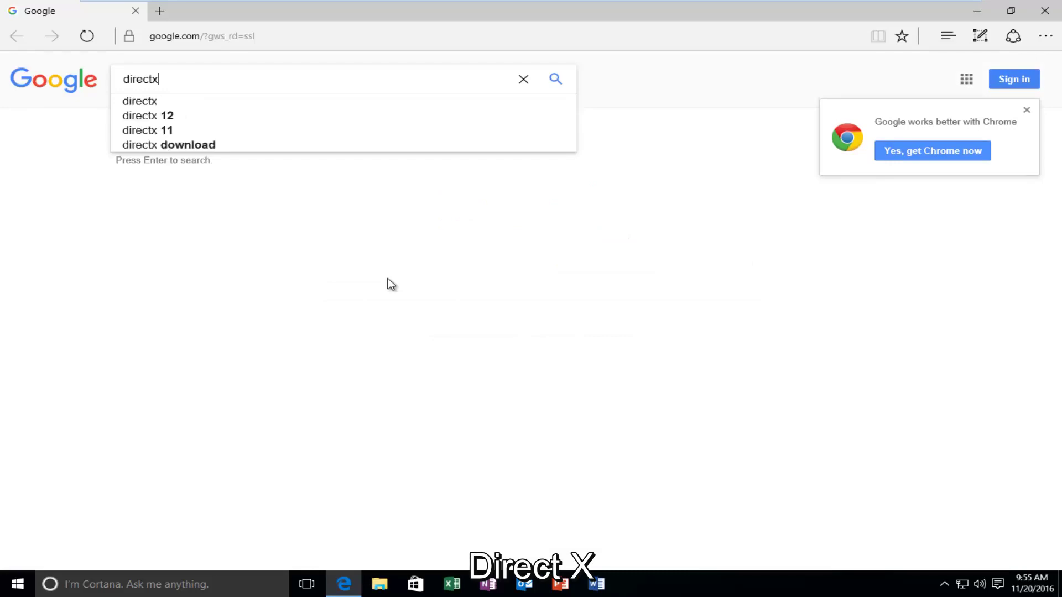
{"action": "key", "text": "Return"}
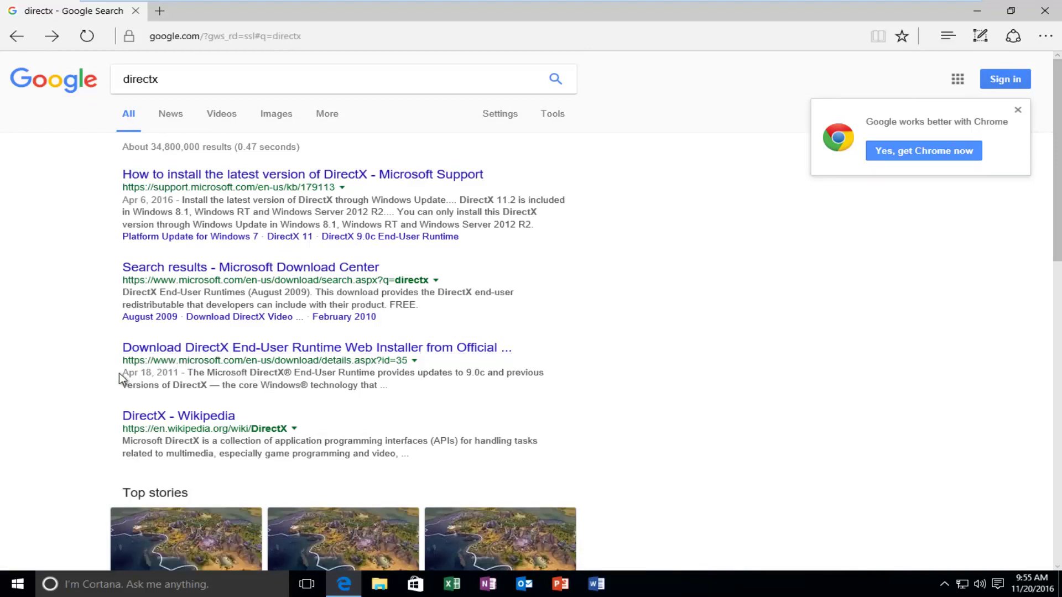
{"action": "left_click_drag", "start_coordinate": [121, 374], "coordinate": [171, 371]}
{"action": "left_click", "coordinate": [170, 370]}
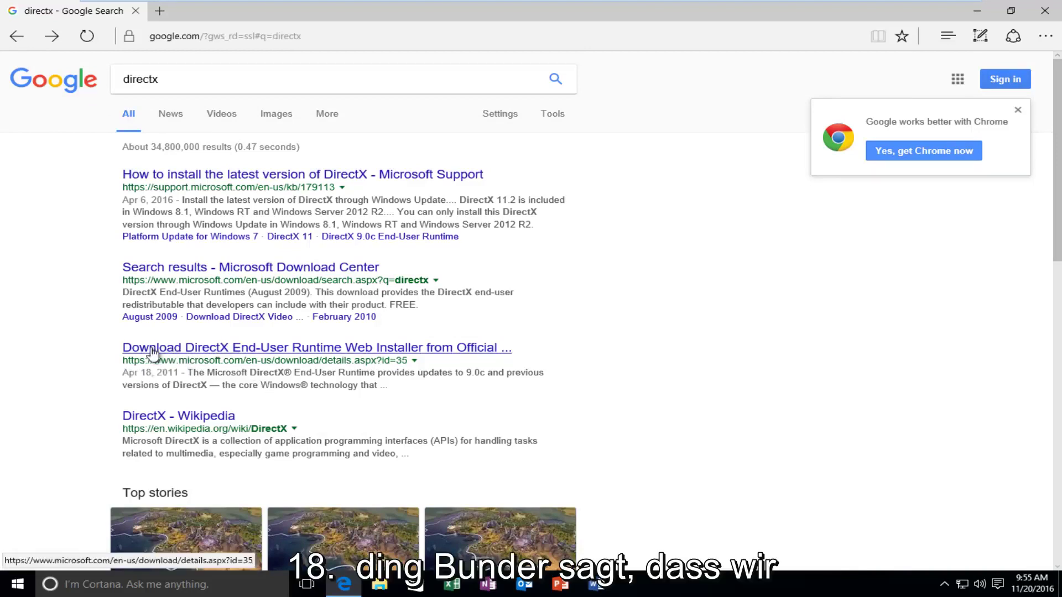
{"action": "left_click_drag", "start_coordinate": [177, 360], "coordinate": [242, 361]}
{"action": "left_click", "coordinate": [187, 348]}
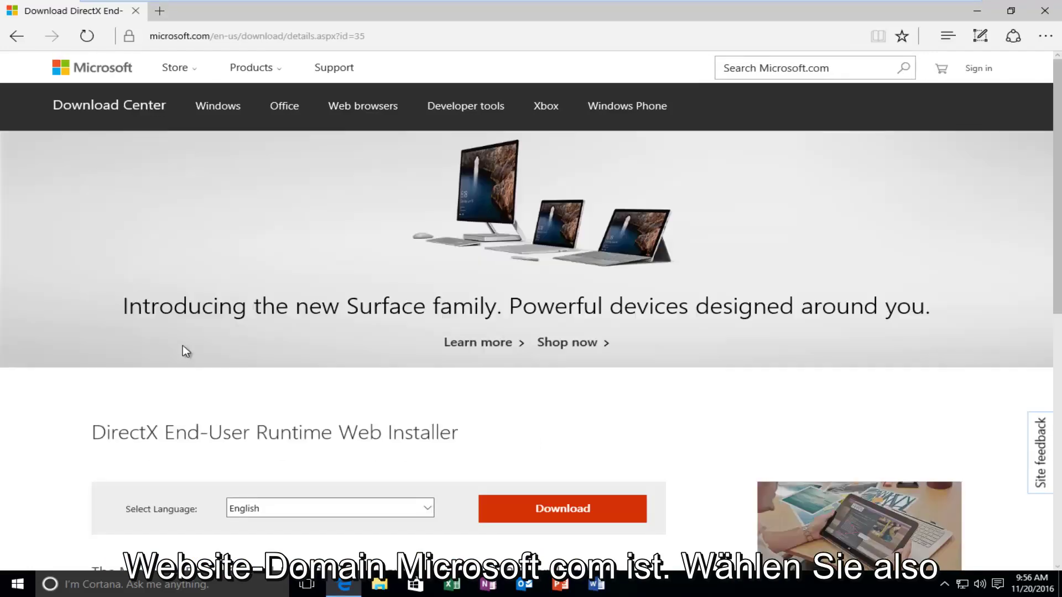
Step: Download the English DirectX web installer, declining the MSN homepage and Bing extras
{"action": "scroll", "coordinate": [183, 346], "scroll_direction": "down", "scroll_amount": 4}
{"action": "scroll", "coordinate": [215, 313], "scroll_direction": "down", "scroll_amount": 1}
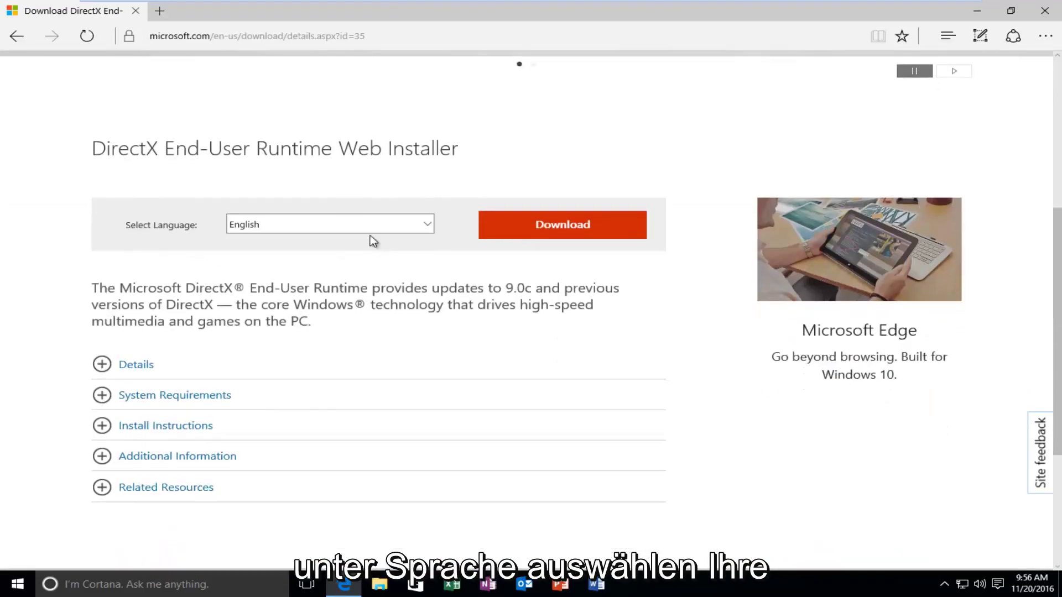
{"action": "left_click", "coordinate": [266, 224]}
{"action": "left_click", "coordinate": [169, 221]}
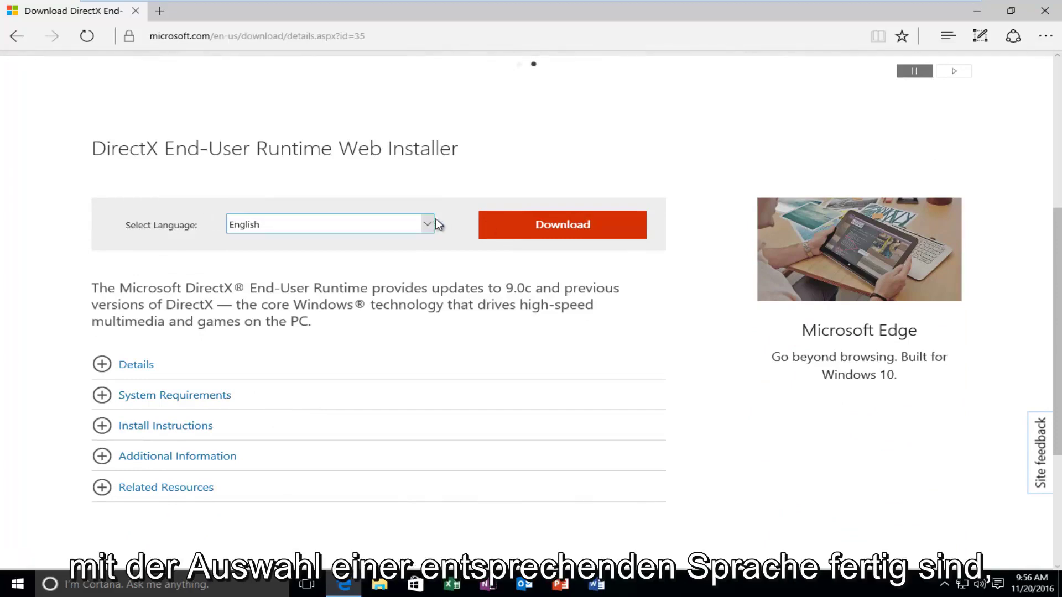
{"action": "left_click", "coordinate": [545, 224]}
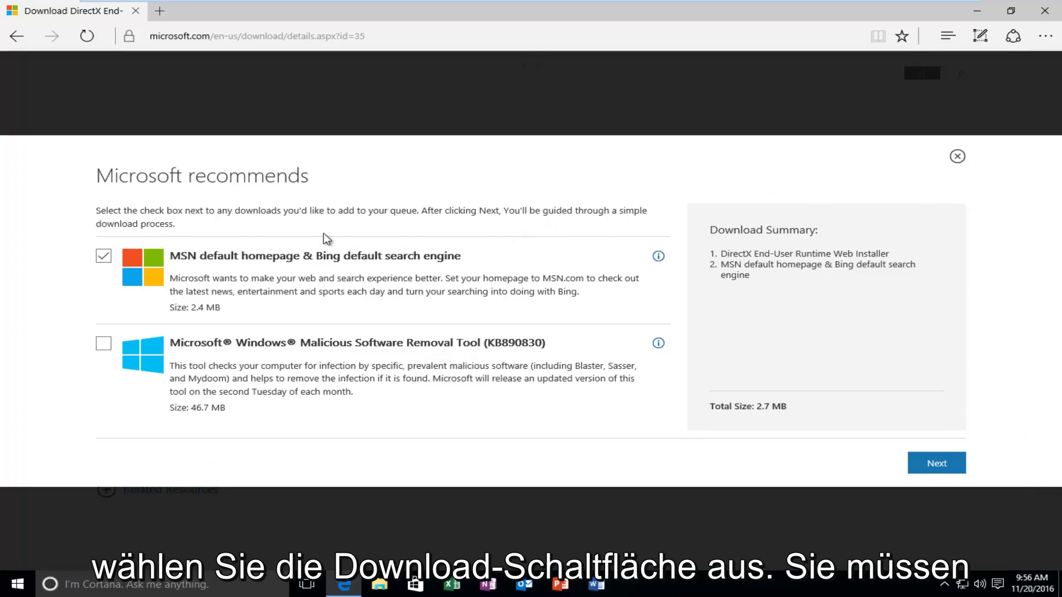
{"action": "left_click", "coordinate": [118, 256]}
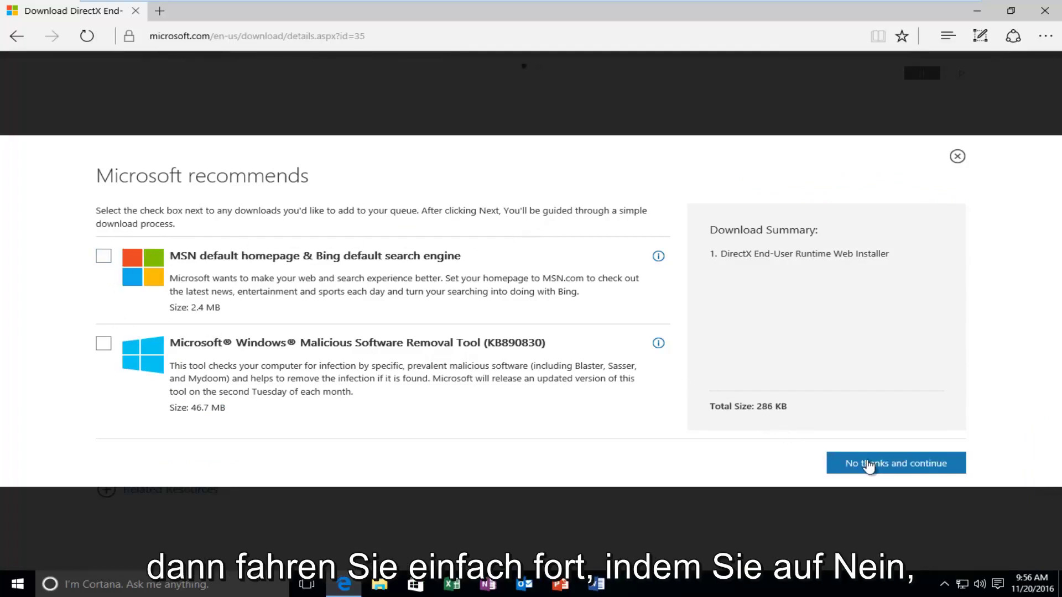
{"action": "left_click", "coordinate": [861, 466]}
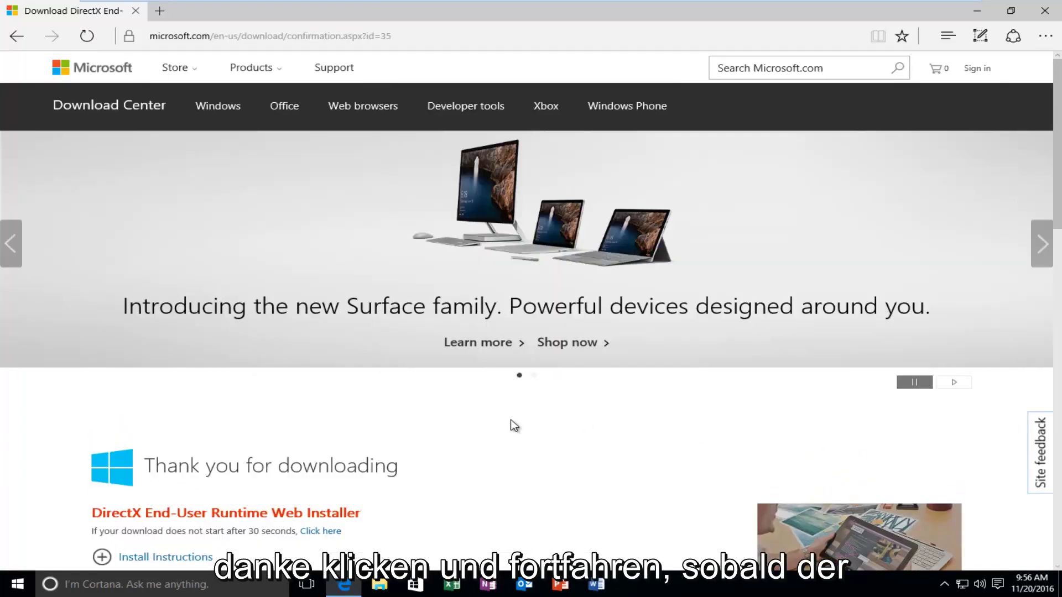
Step: Run dxwebsetup.exe with admin approval, accept the licence and untick the Bing Bar offer
{"action": "scroll", "coordinate": [512, 425], "scroll_direction": "down", "scroll_amount": 3}
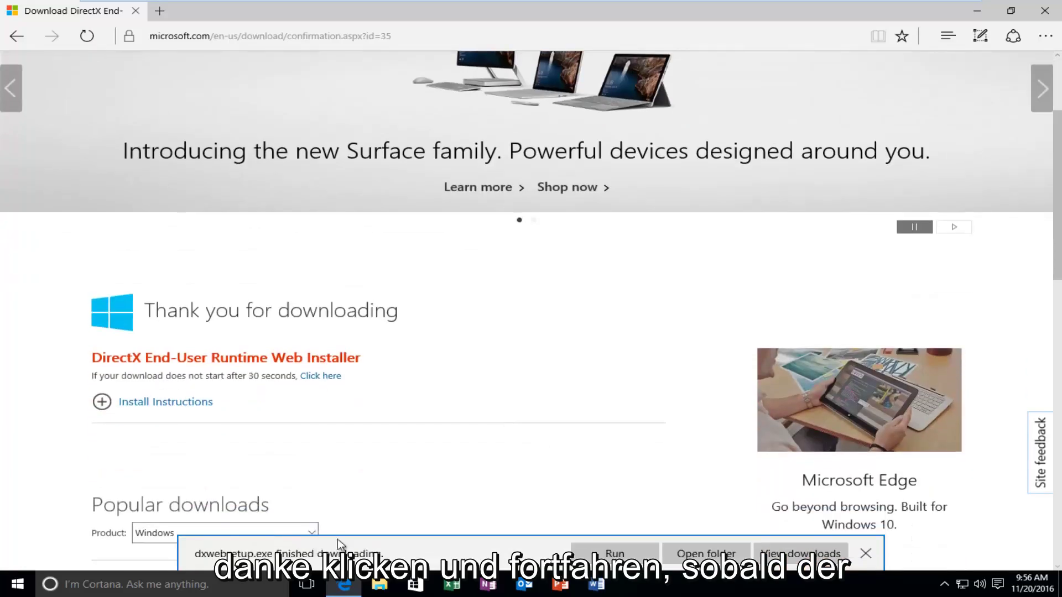
{"action": "left_click", "coordinate": [614, 554]}
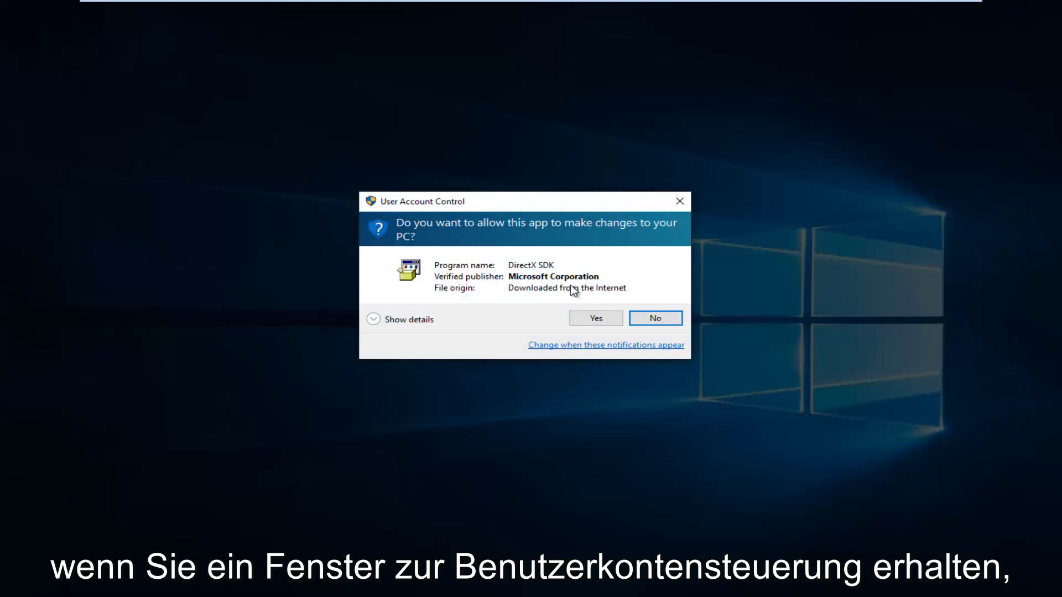
{"action": "left_click", "coordinate": [592, 322]}
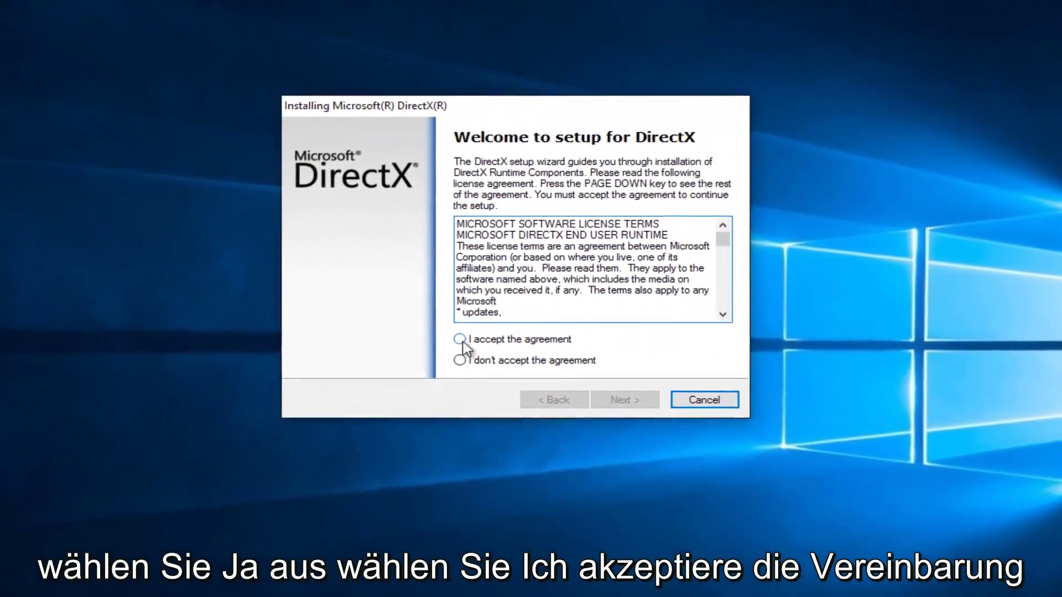
{"action": "left_click", "coordinate": [457, 332]}
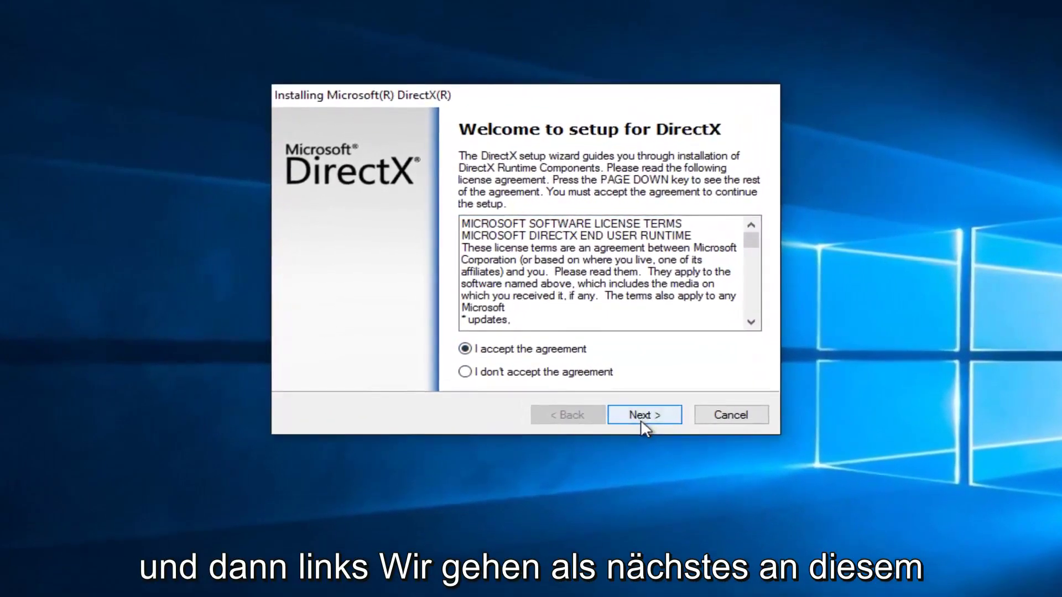
{"action": "left_click", "coordinate": [626, 409]}
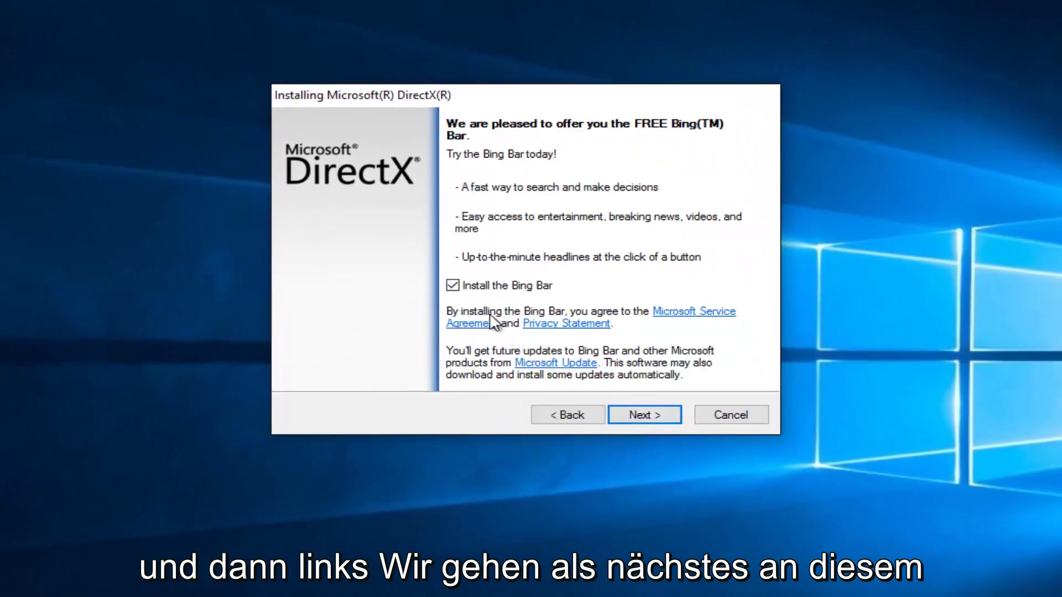
{"action": "left_click", "coordinate": [459, 288]}
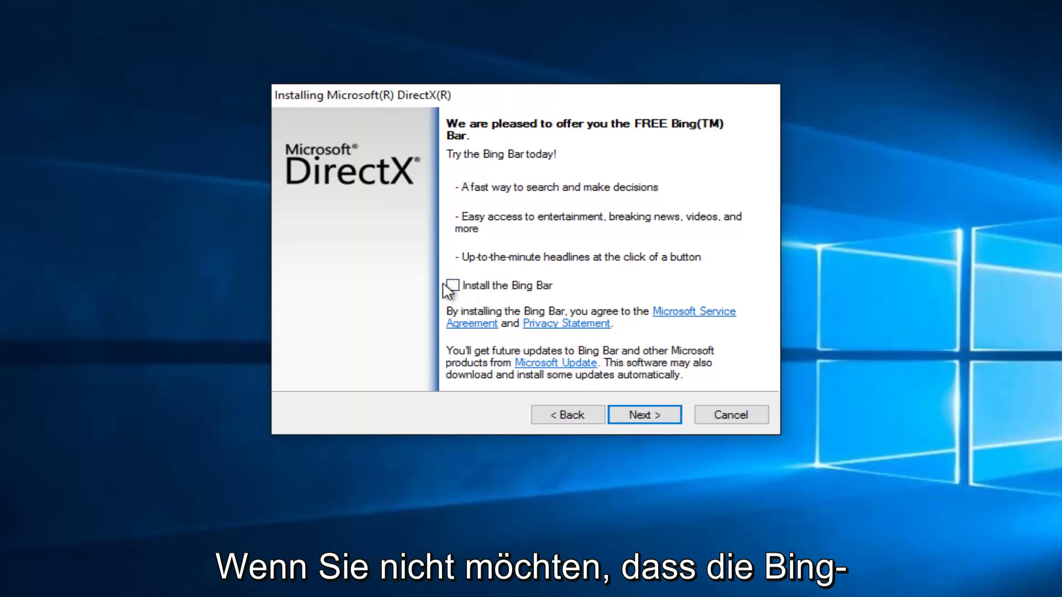
Step: Proceed past the Bing Bar page and install the DirectX runtime components to completion
{"action": "left_click", "coordinate": [642, 416]}
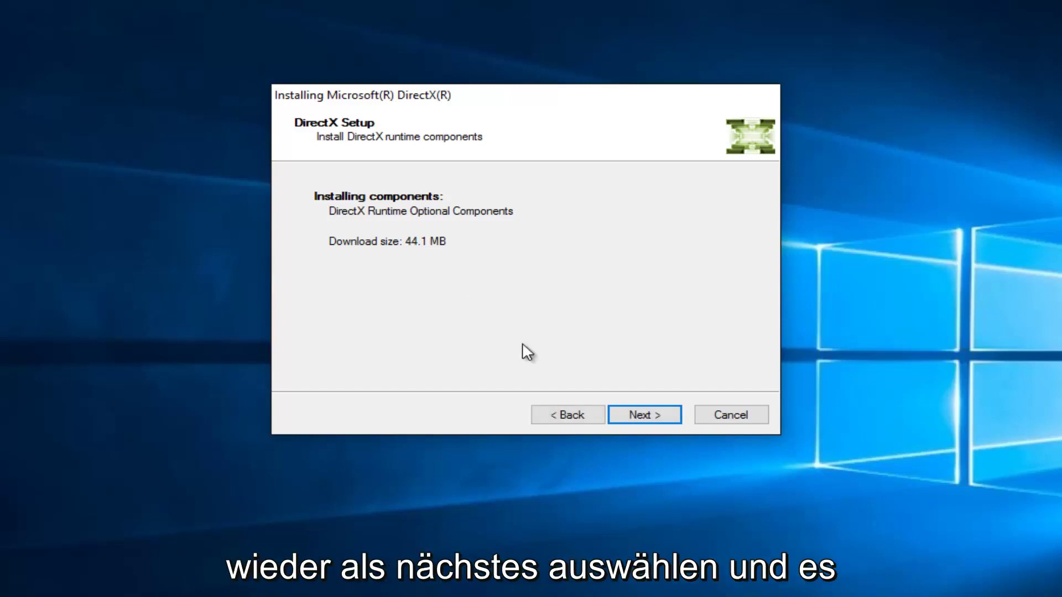
{"action": "left_click", "coordinate": [656, 416]}
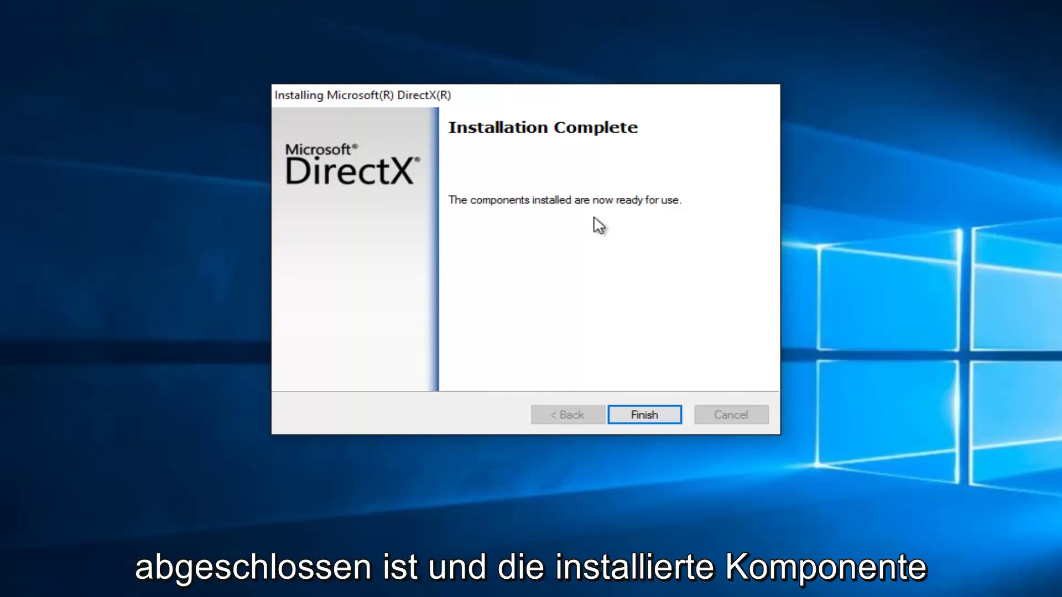
Step: Finish DirectX Setup and load google.com in Edge
{"action": "left_click", "coordinate": [648, 421]}
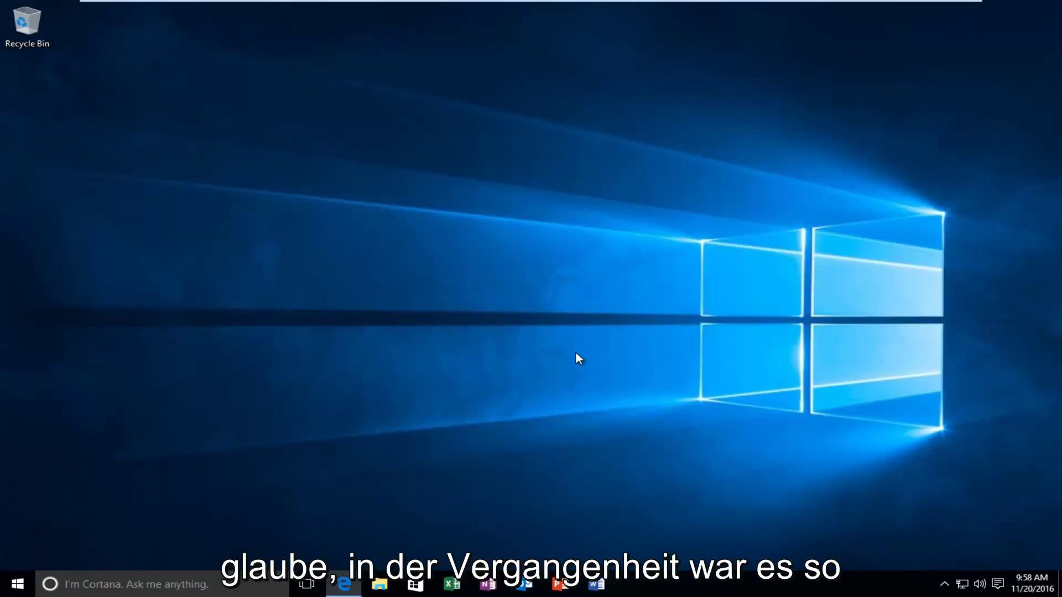
{"action": "left_click", "coordinate": [345, 585]}
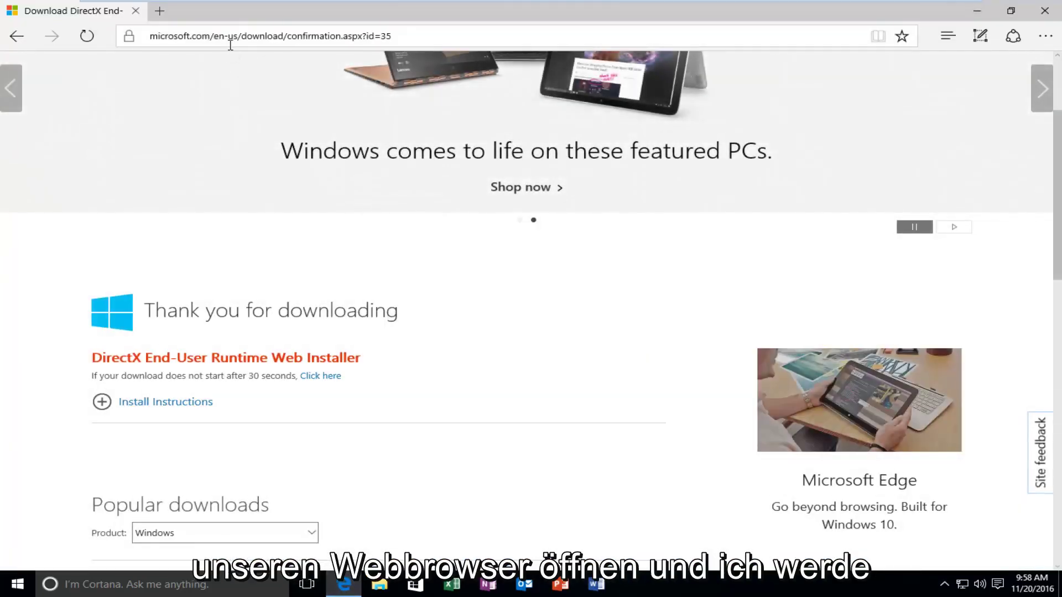
{"action": "left_click", "coordinate": [230, 36]}
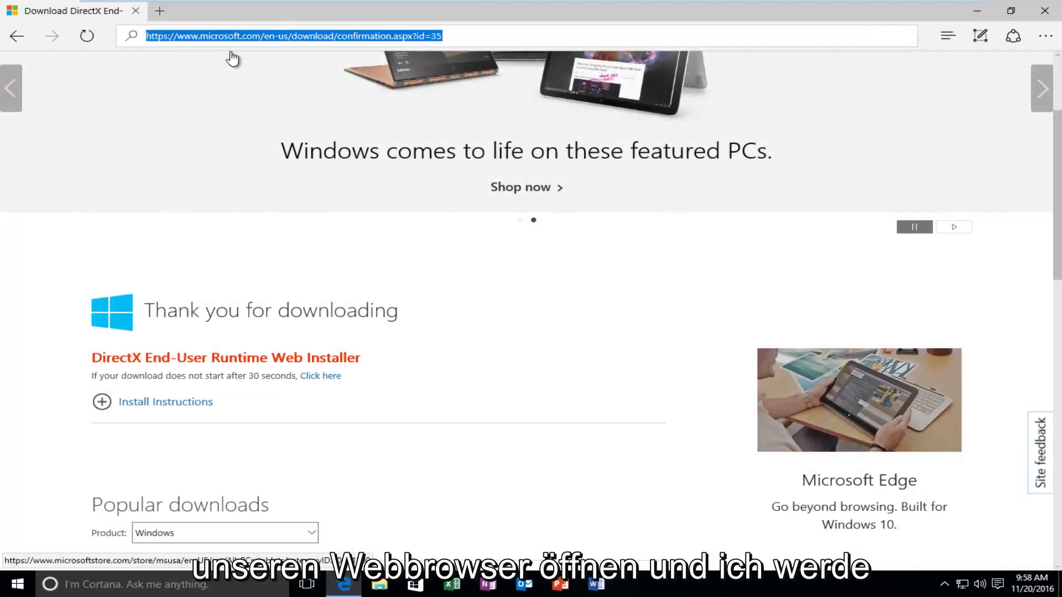
{"action": "type", "text": "google.com"}
{"action": "key", "text": "Return"}
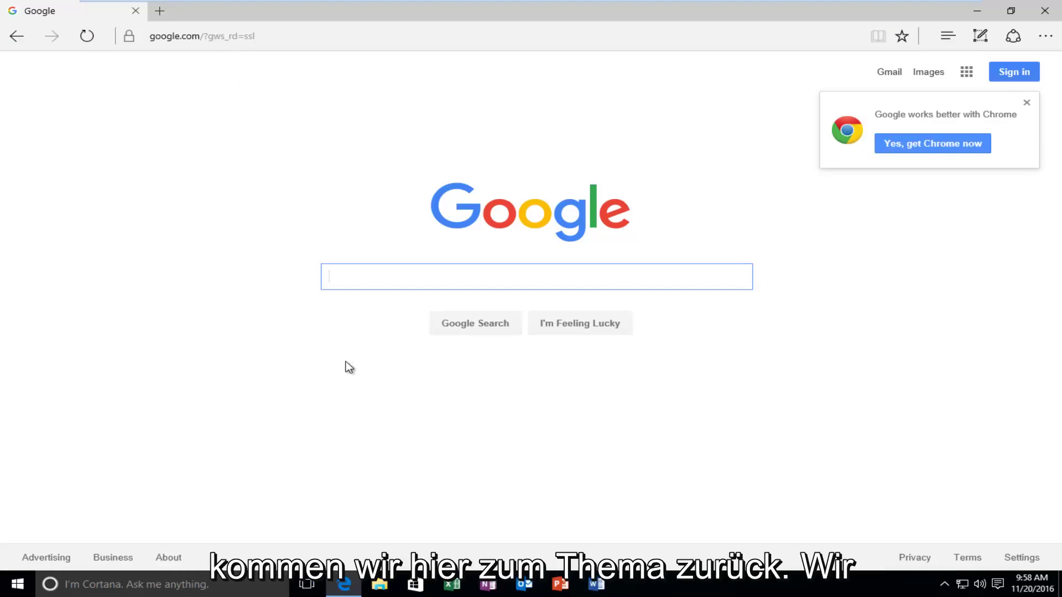
Step: Search Google for 'd3dcompiler_43.dll download'
{"action": "type", "text": "d"}
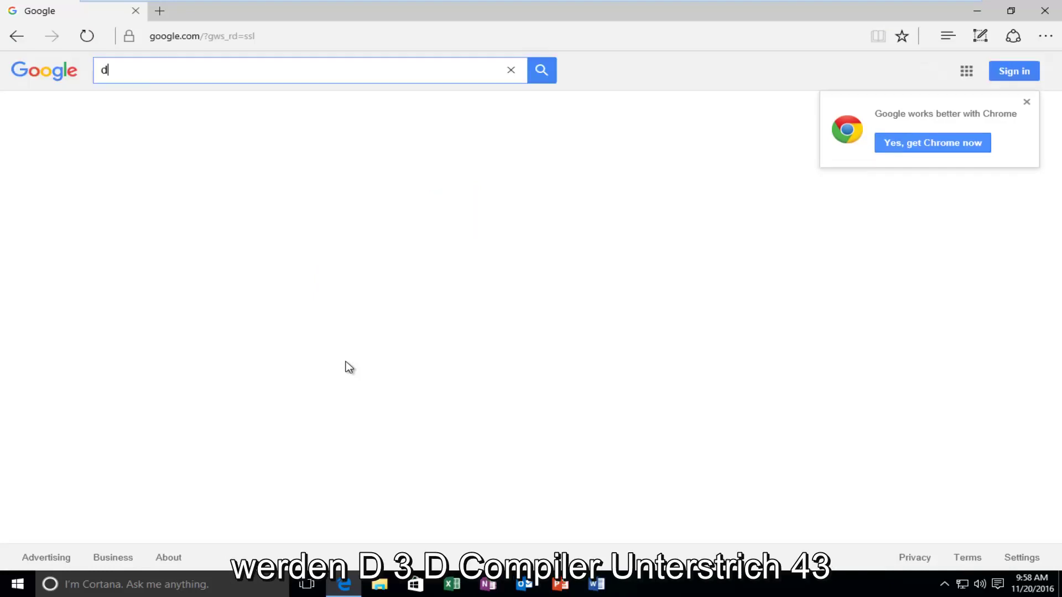
{"action": "type", "text": "3dcompiler"}
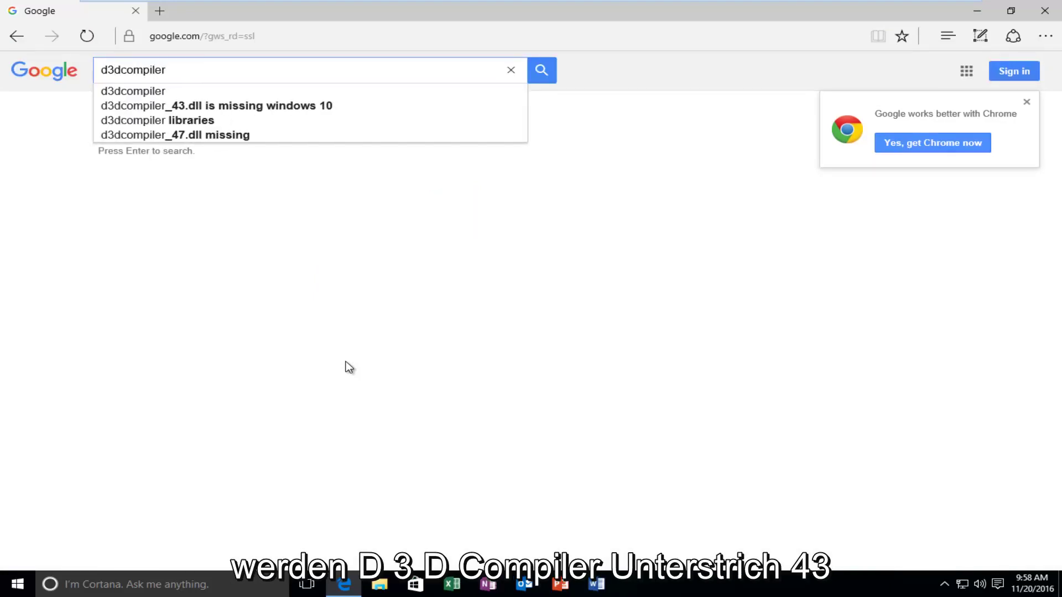
{"action": "type", "text": "_43"}
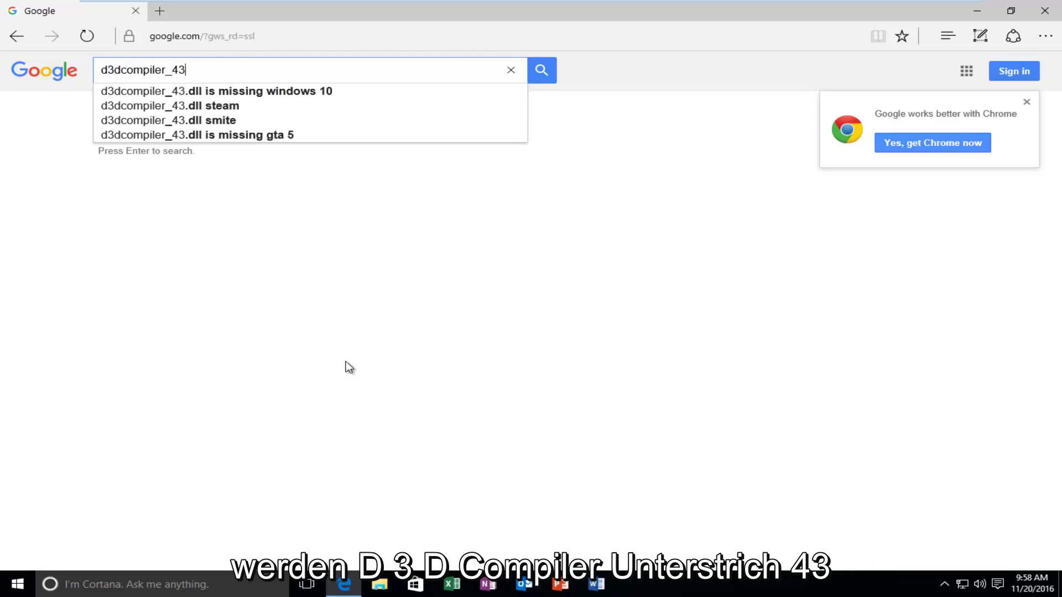
{"action": "type", "text": ".dll downloa"}
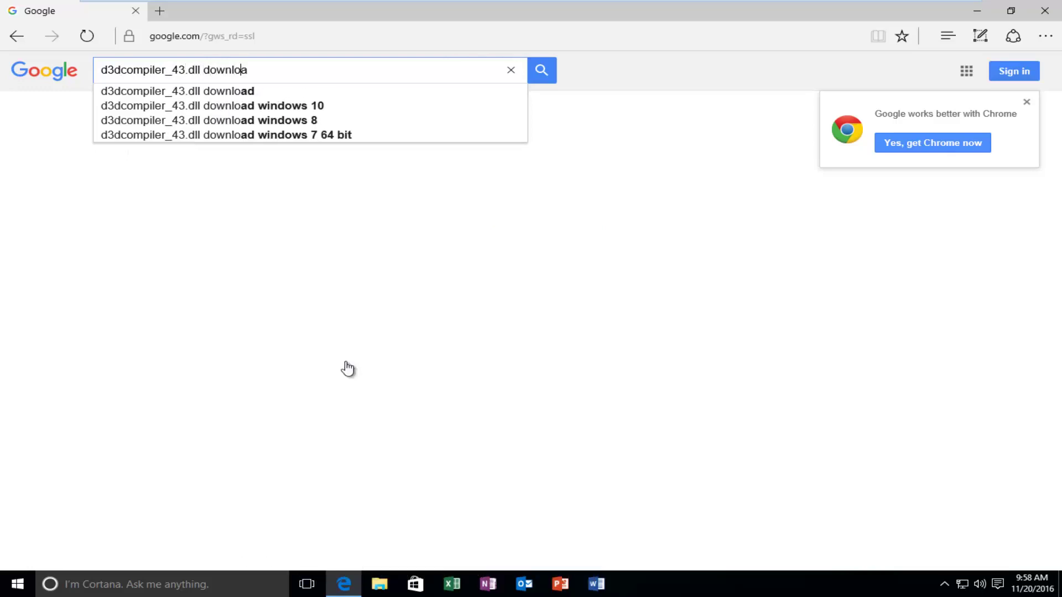
{"action": "type", "text": "d"}
{"action": "key", "text": "Return"}
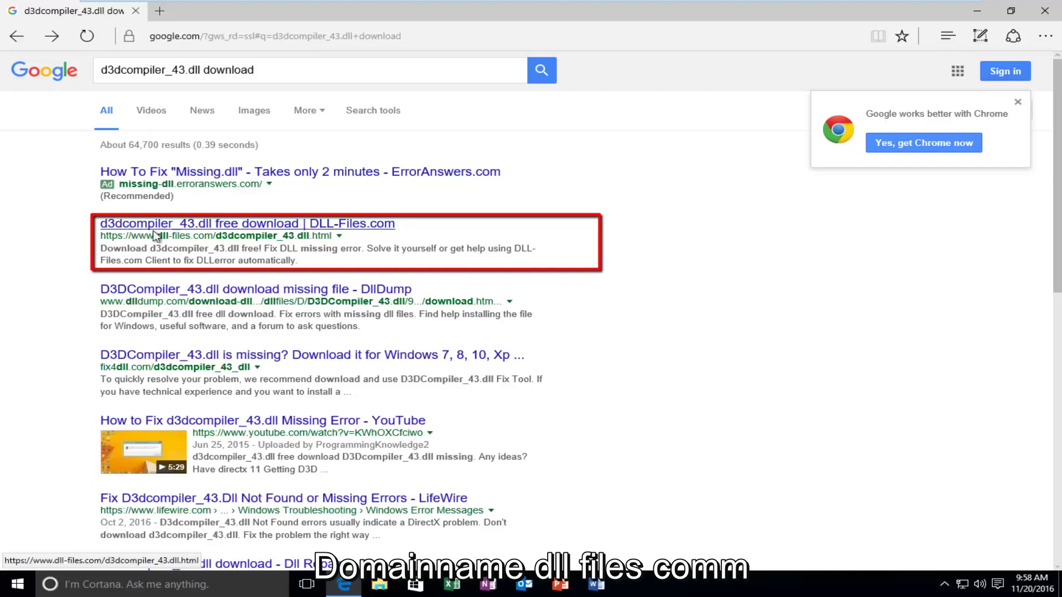
Step: Open the DLL-Files.com d3dcompiler_43.dll page and scroll to its 32bit/64bit download table
{"action": "left_click", "coordinate": [138, 224]}
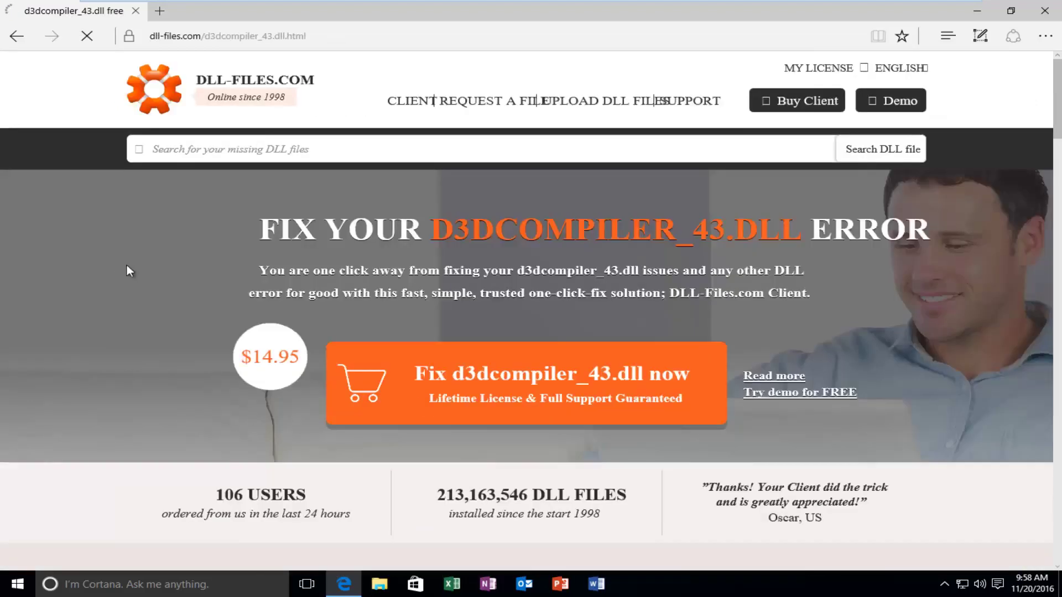
{"action": "scroll", "coordinate": [1058, 200], "scroll_direction": "down", "scroll_amount": 8}
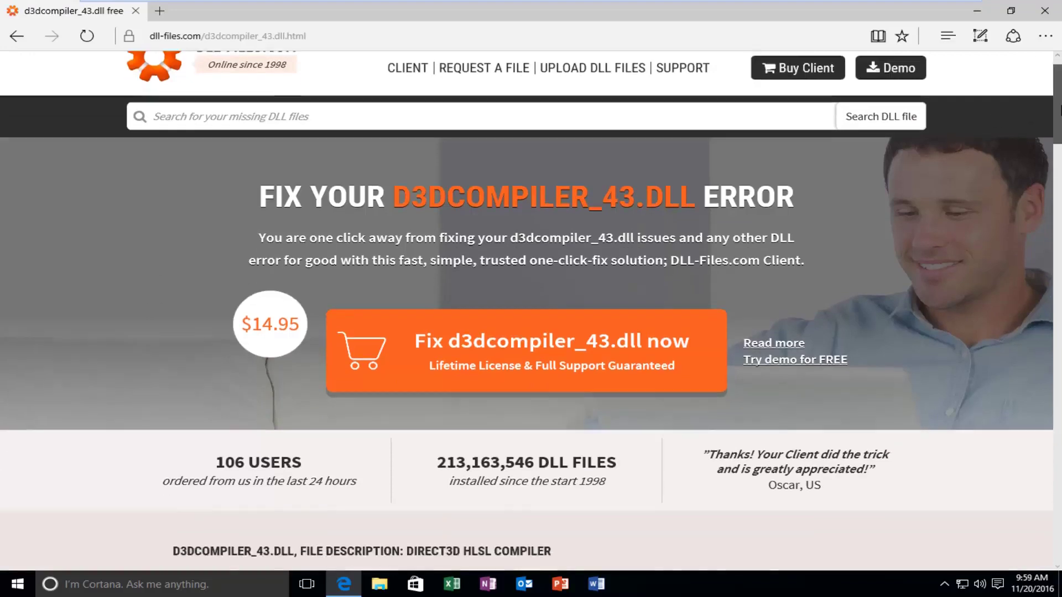
{"action": "scroll", "coordinate": [1058, 200], "scroll_direction": "down", "scroll_amount": 4}
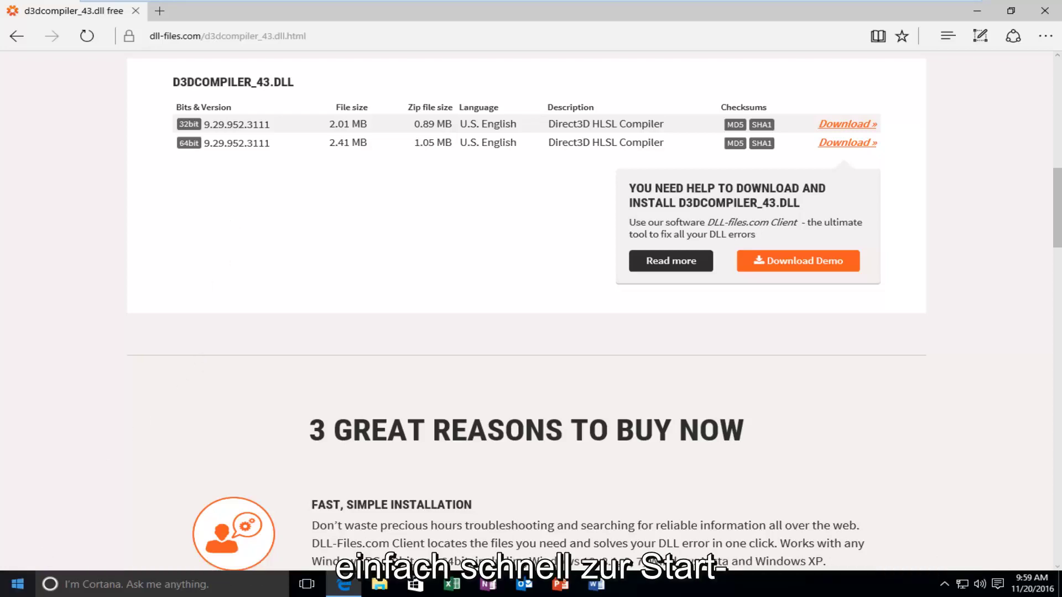
Step: Search the Start menu for 'system' and open the System page showing a 32-bit OS
{"action": "left_click", "coordinate": [9, 585]}
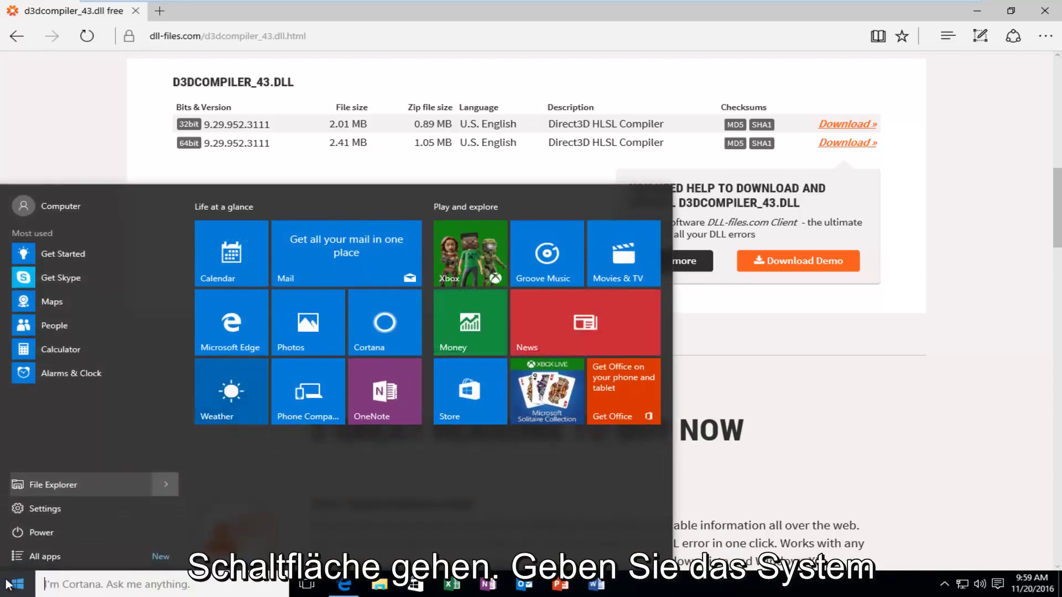
{"action": "type", "text": "system"}
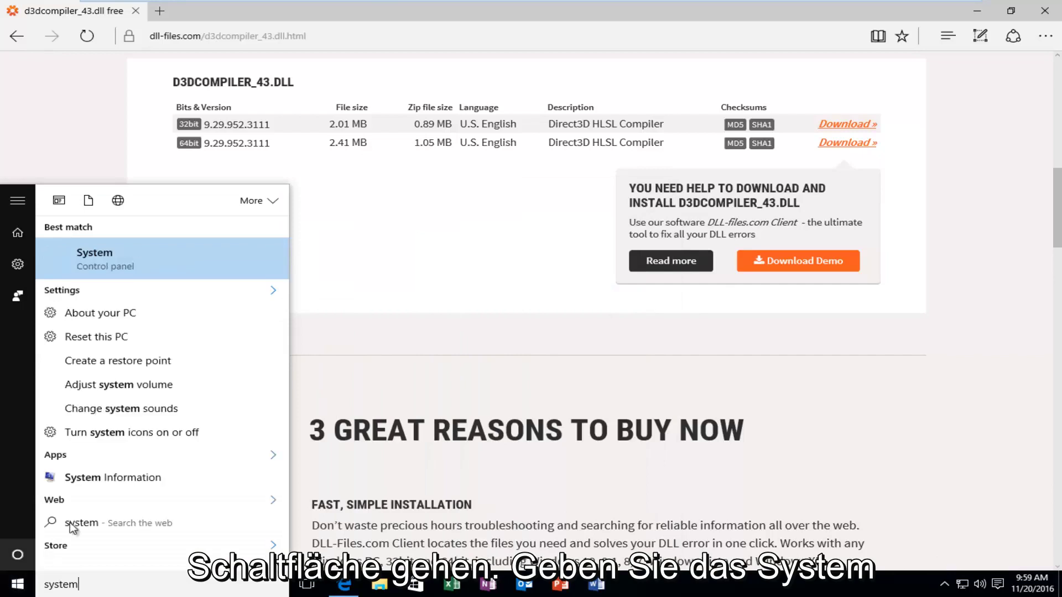
{"action": "left_click", "coordinate": [88, 267]}
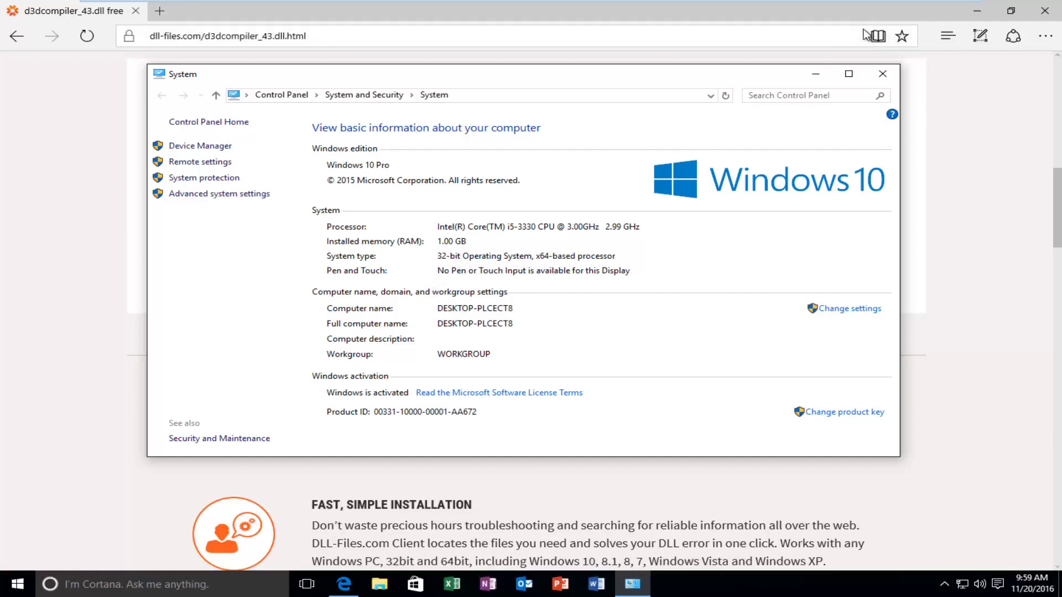
Step: Close the System window and download the 32bit d3dcompiler_43.zip from DLL-Files.com
{"action": "left_click", "coordinate": [883, 77]}
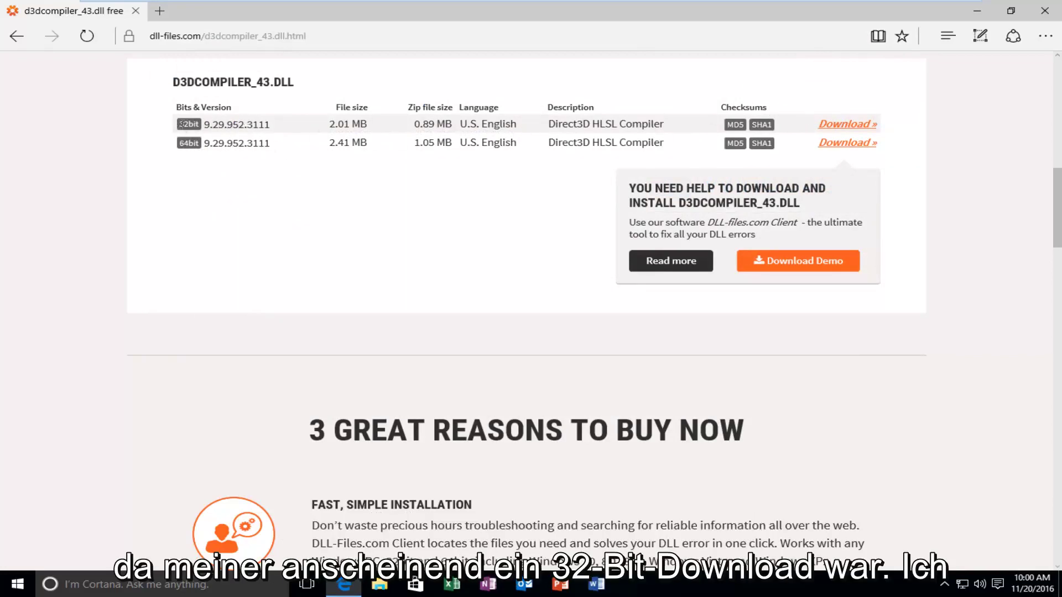
{"action": "left_click", "coordinate": [820, 125]}
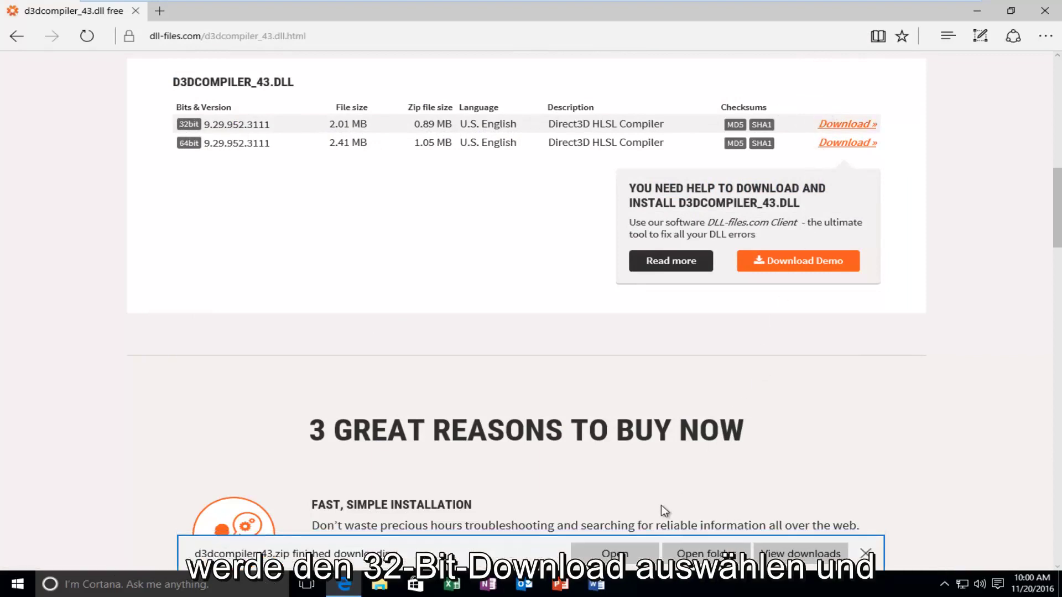
Step: Move d3dcompiler_43.zip from Downloads to the desktop and open it in WinRAR
{"action": "left_click", "coordinate": [718, 564]}
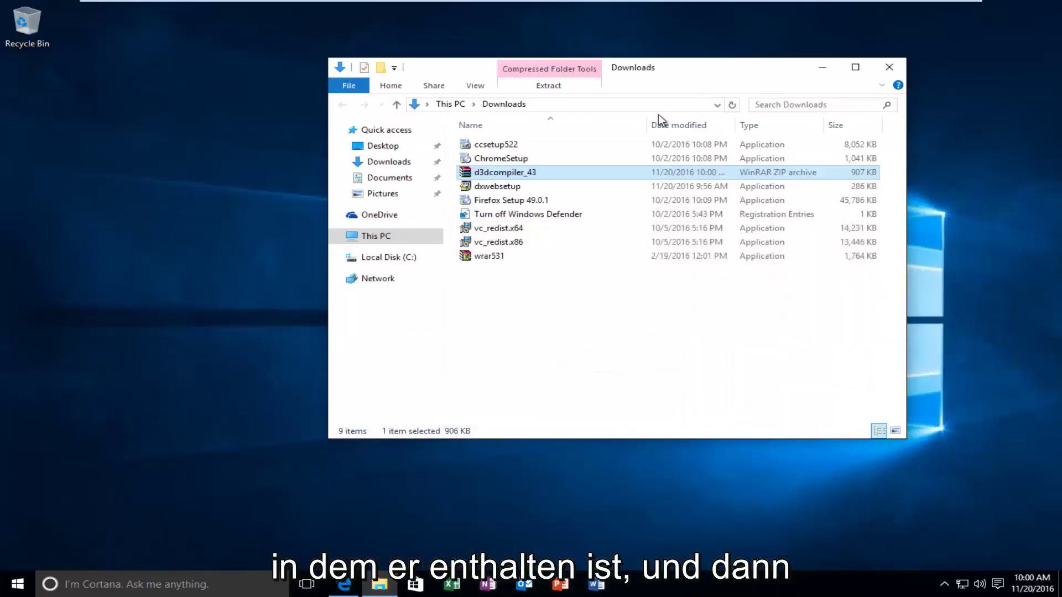
{"action": "left_click_drag", "start_coordinate": [503, 174], "coordinate": [182, 189]}
{"action": "right_click", "coordinate": [183, 191]}
{"action": "left_click", "coordinate": [274, 143]}
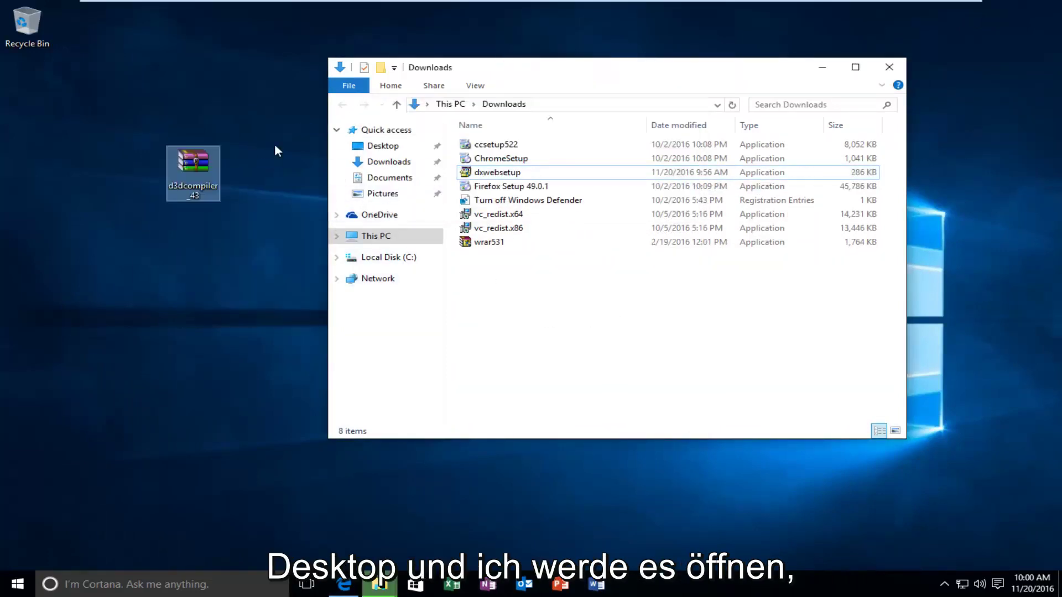
{"action": "left_click", "coordinate": [889, 68]}
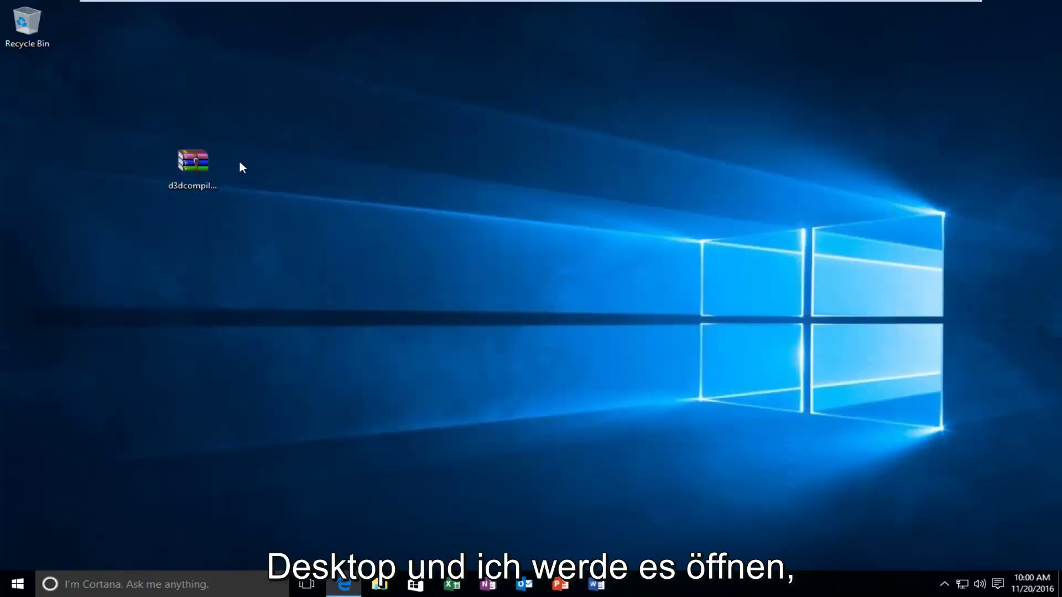
{"action": "double_click", "coordinate": [197, 164]}
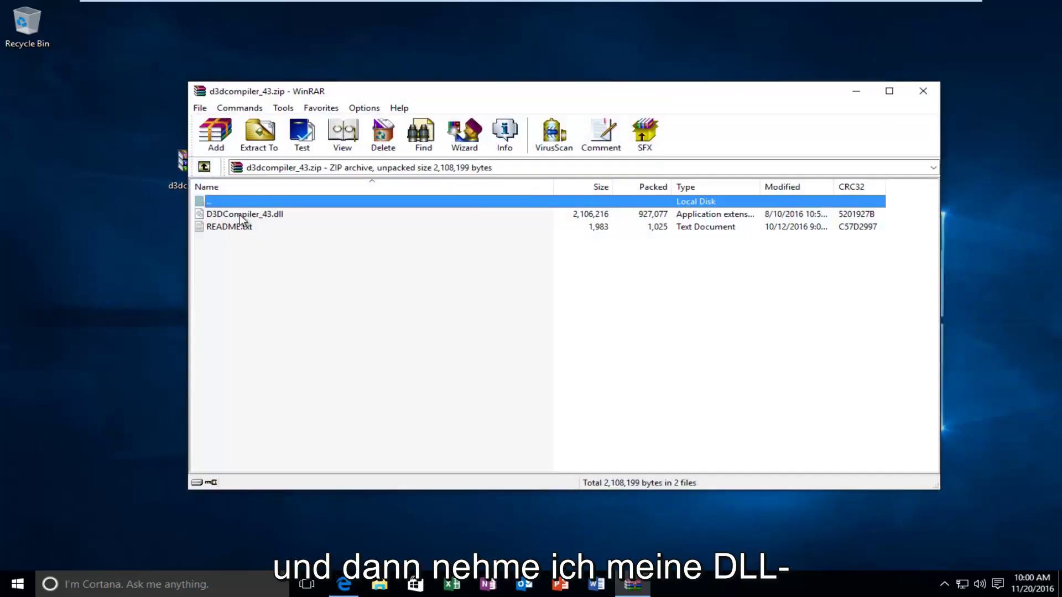
Step: Drag D3DCompiler_43.dll from the WinRAR archive onto the desktop, then close WinRAR
{"action": "left_click", "coordinate": [241, 216]}
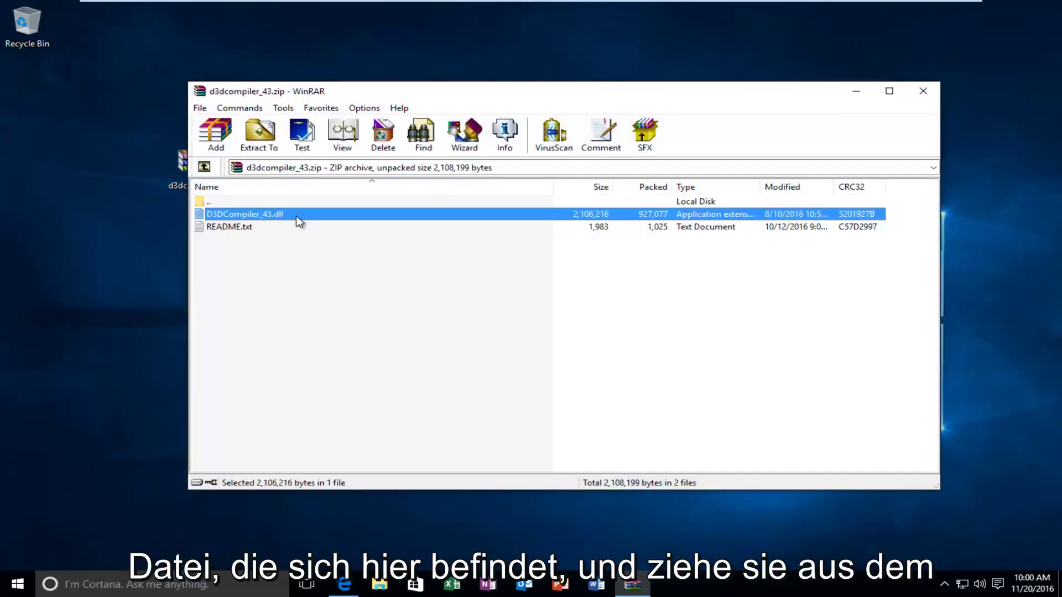
{"action": "left_click_drag", "start_coordinate": [251, 213], "coordinate": [157, 227]}
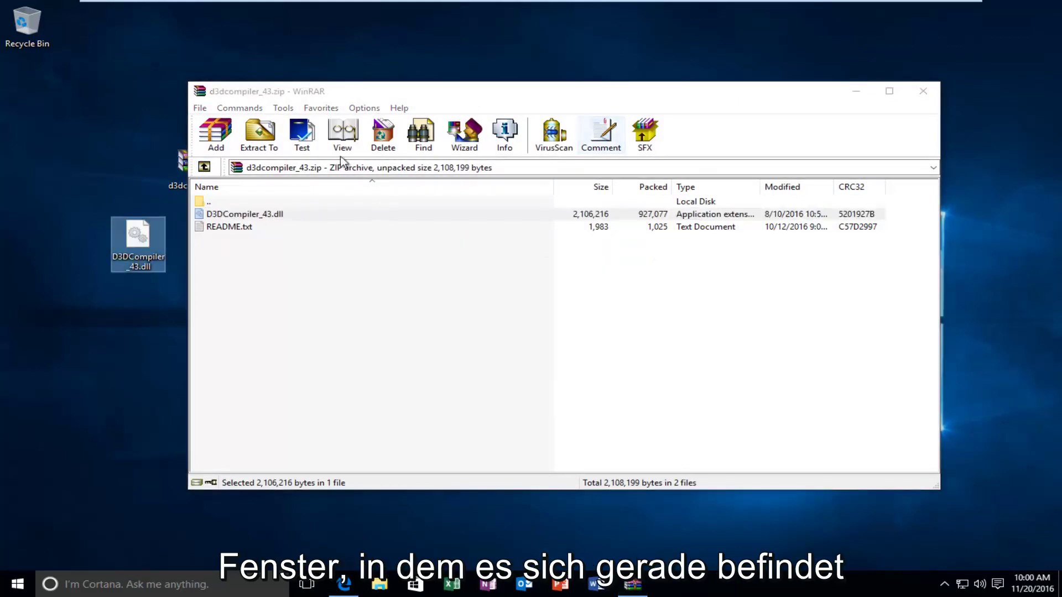
{"action": "left_click", "coordinate": [302, 90]}
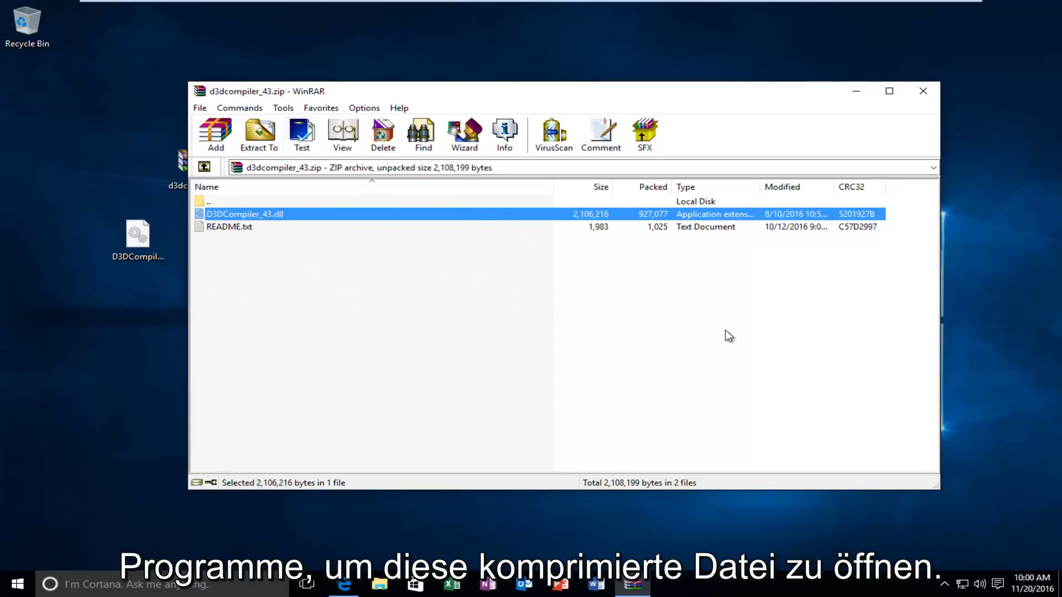
{"action": "left_click", "coordinate": [922, 90]}
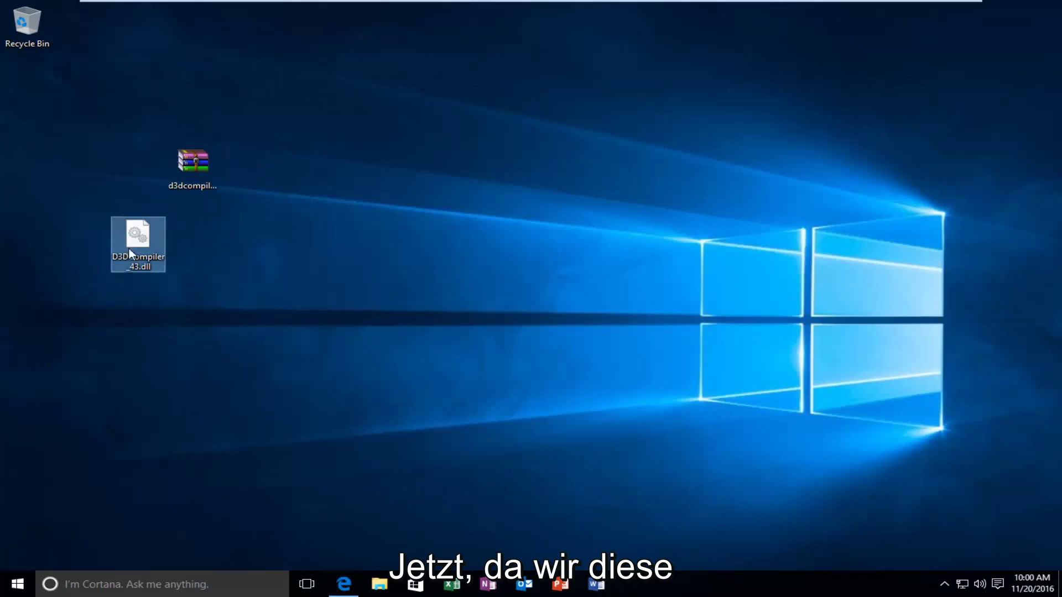
Step: Move the archive icon below the Recycle Bin, then open C:\Windows\System32 in File Explorer
{"action": "left_click_drag", "start_coordinate": [193, 161], "coordinate": [31, 98]}
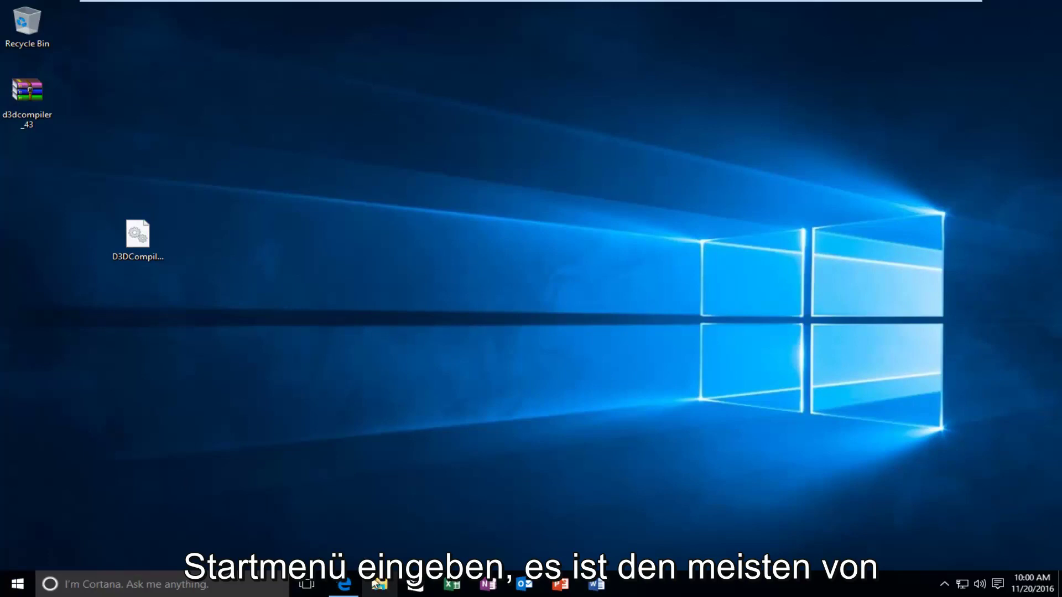
{"action": "left_click", "coordinate": [380, 586]}
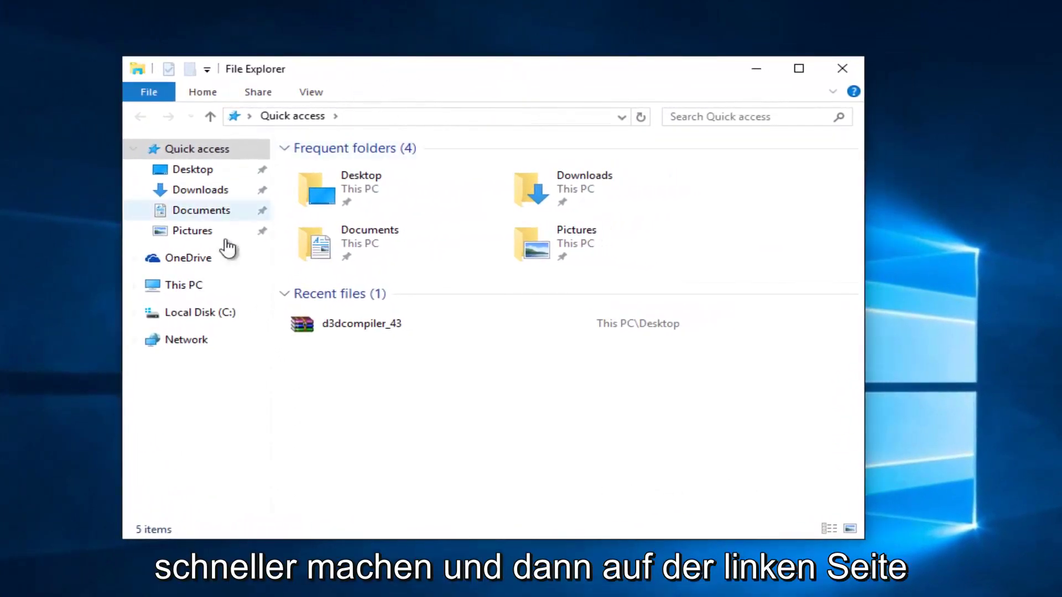
{"action": "left_click", "coordinate": [198, 320]}
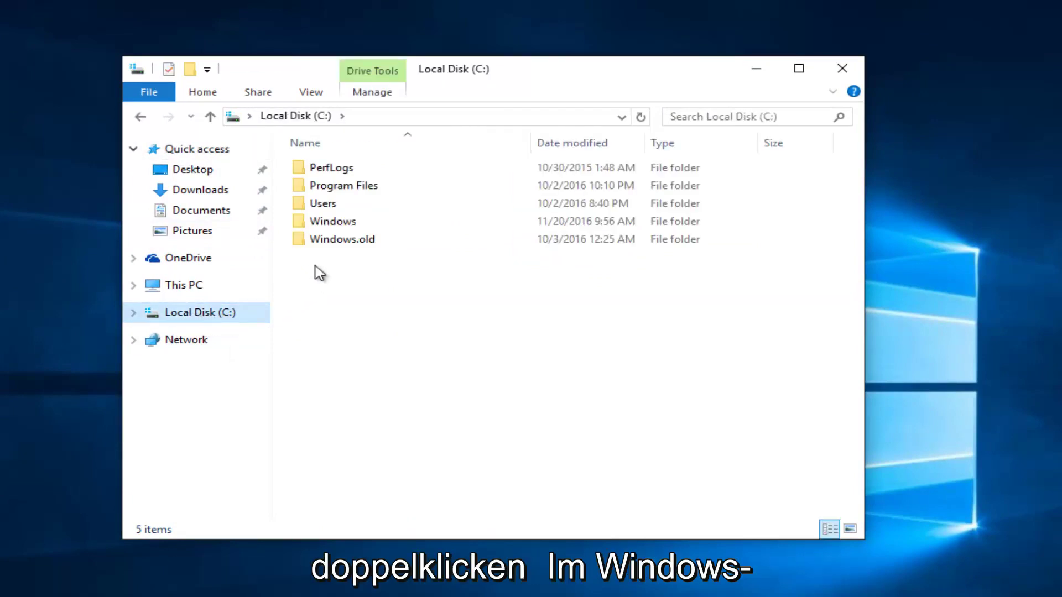
{"action": "double_click", "coordinate": [329, 223]}
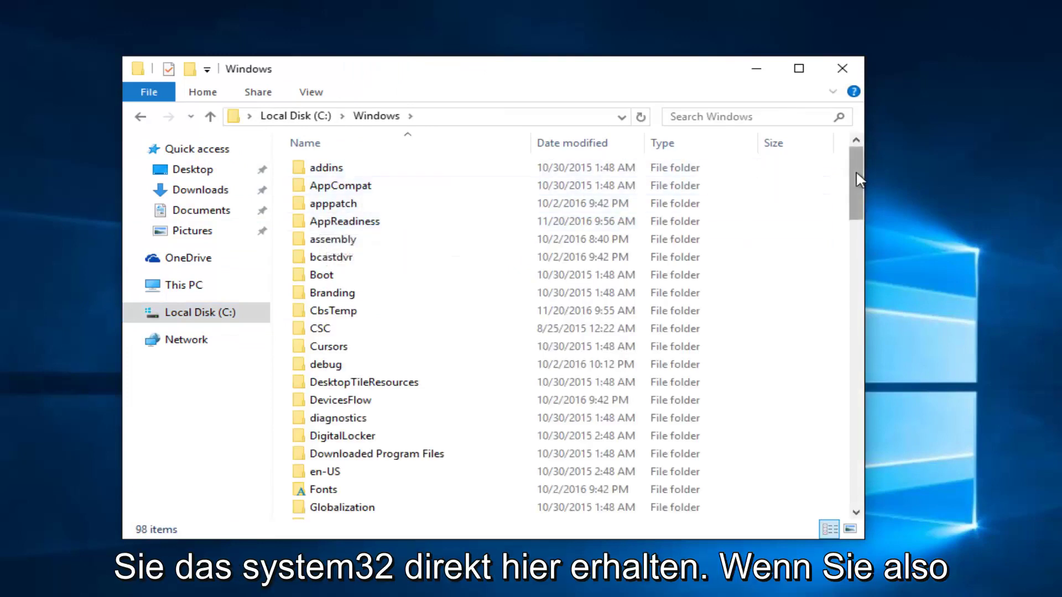
{"action": "left_click_drag", "start_coordinate": [857, 193], "coordinate": [848, 348]}
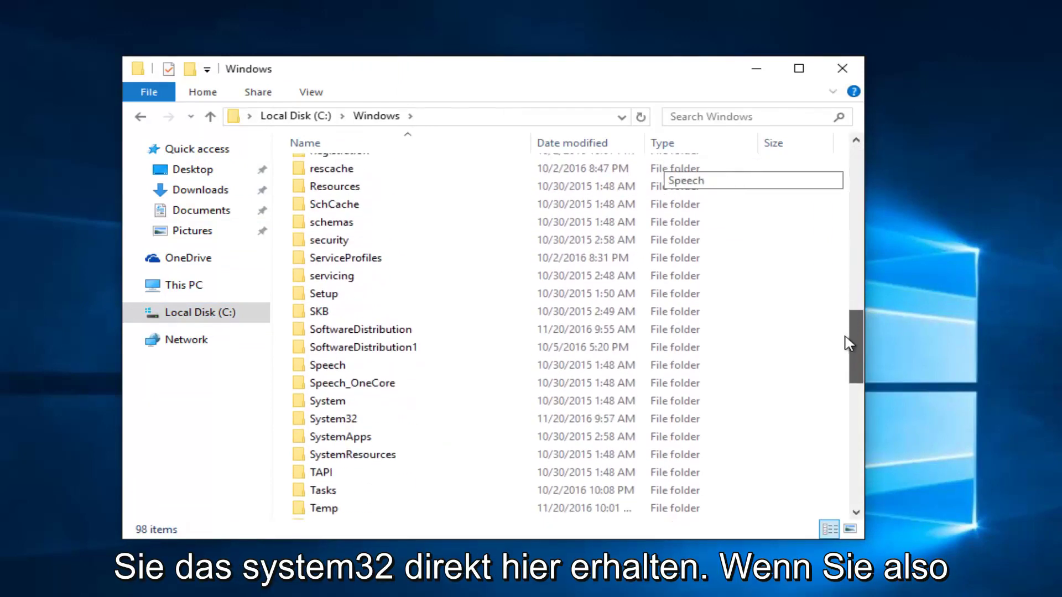
{"action": "double_click", "coordinate": [331, 420]}
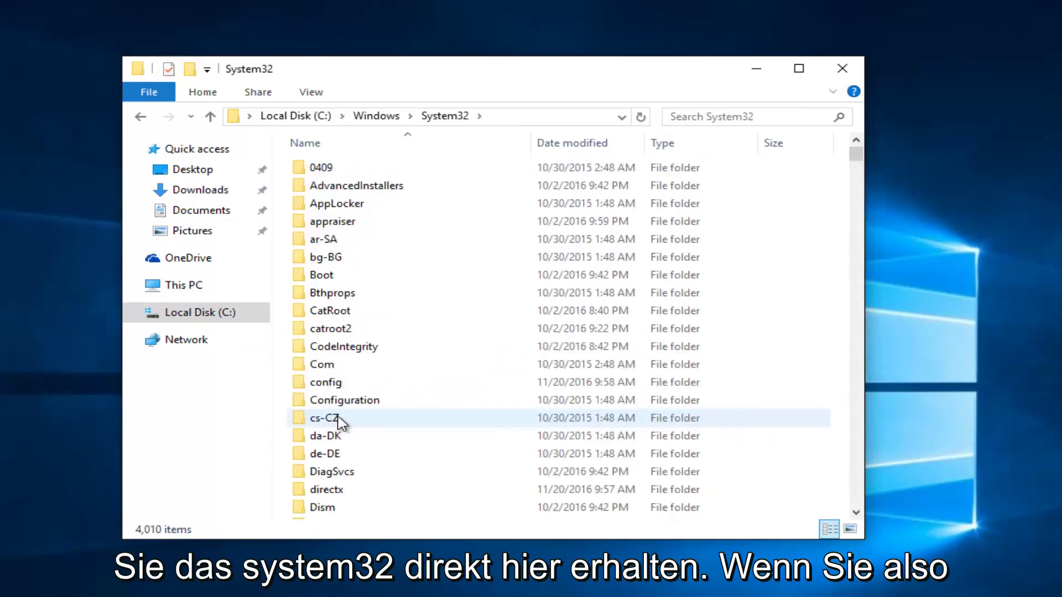
{"action": "scroll", "coordinate": [462, 271], "scroll_direction": "down", "scroll_amount": 20}
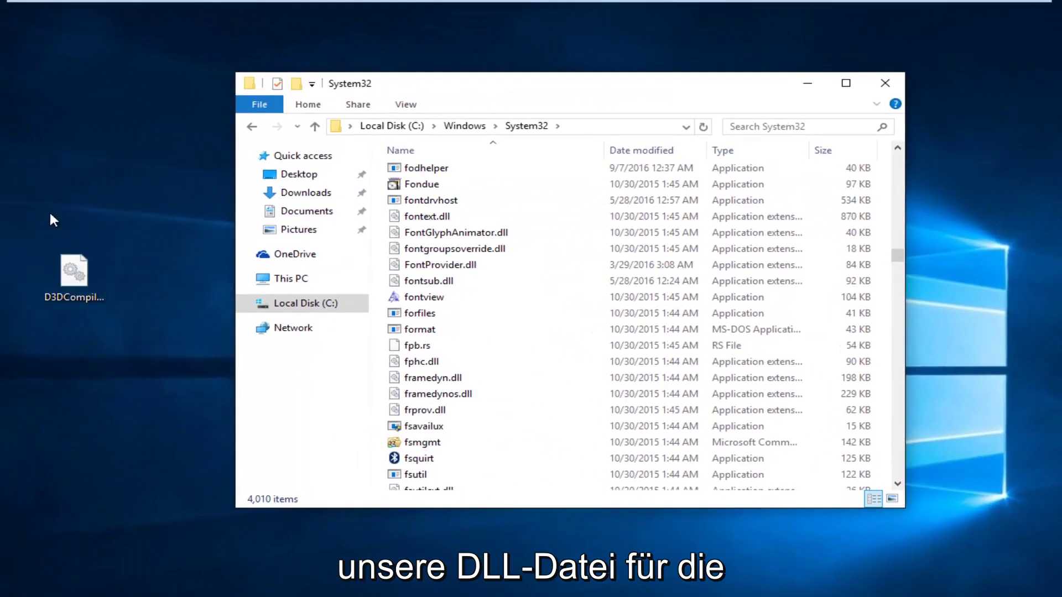
Step: Drop the desktop D3DCompiler_43.dll into System32, choosing Replace and granting administrator permission
{"action": "left_click", "coordinate": [73, 272]}
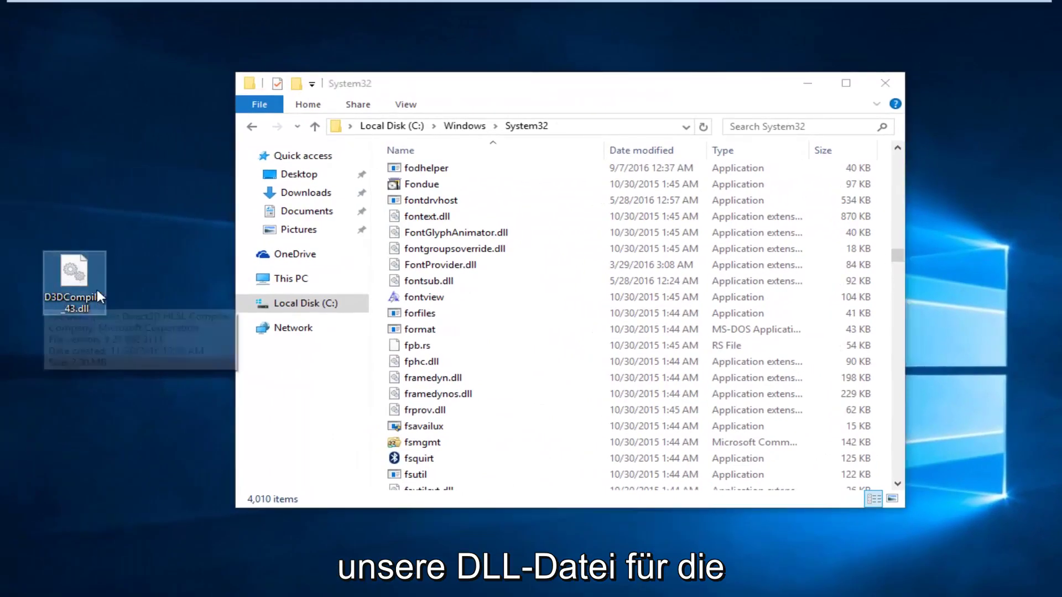
{"action": "left_click_drag", "start_coordinate": [80, 284], "coordinate": [494, 266]}
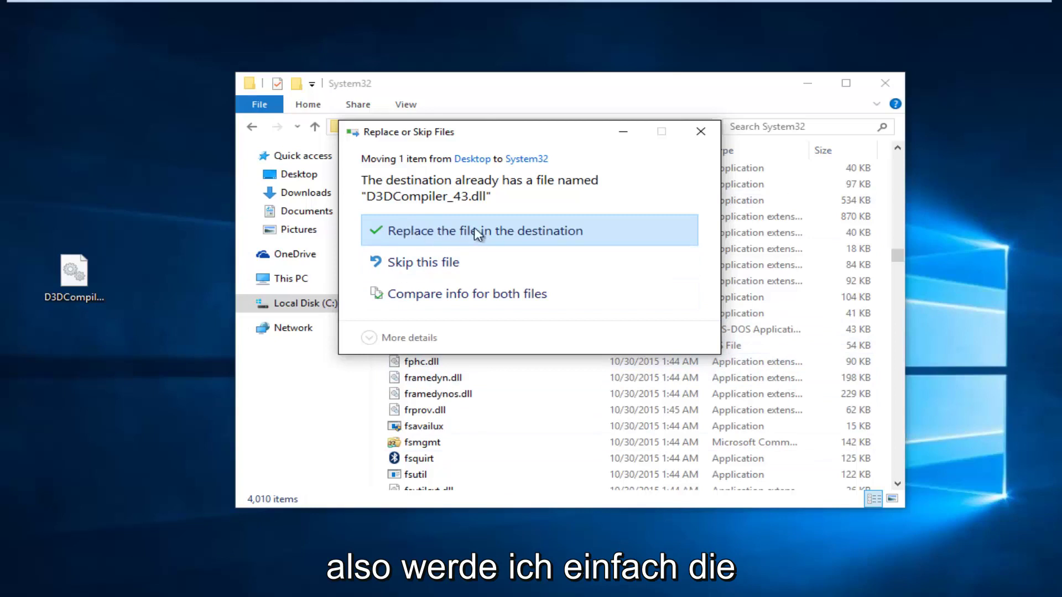
{"action": "left_click", "coordinate": [491, 232]}
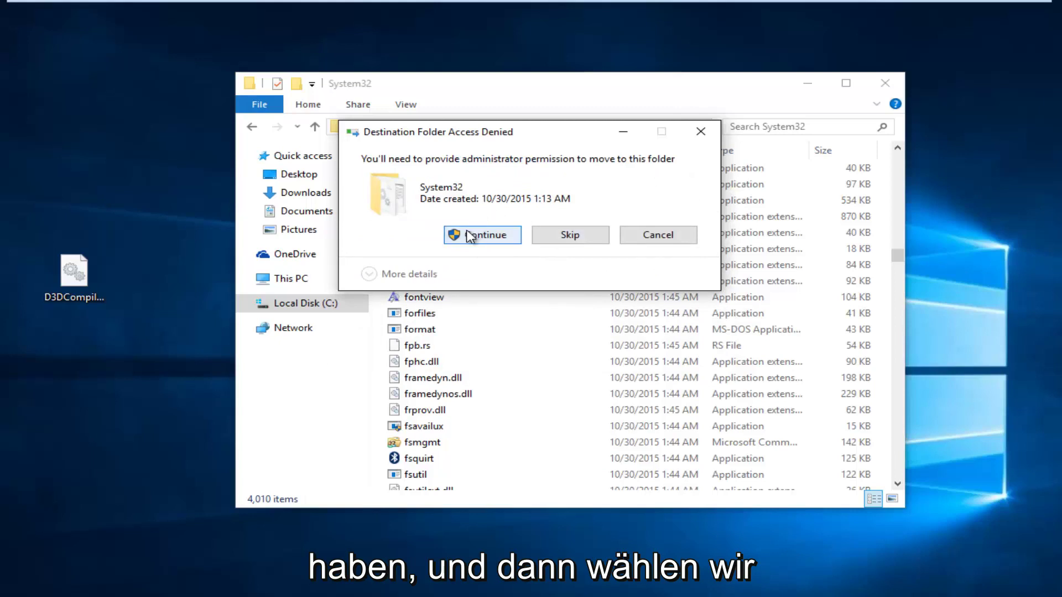
{"action": "left_click", "coordinate": [486, 236]}
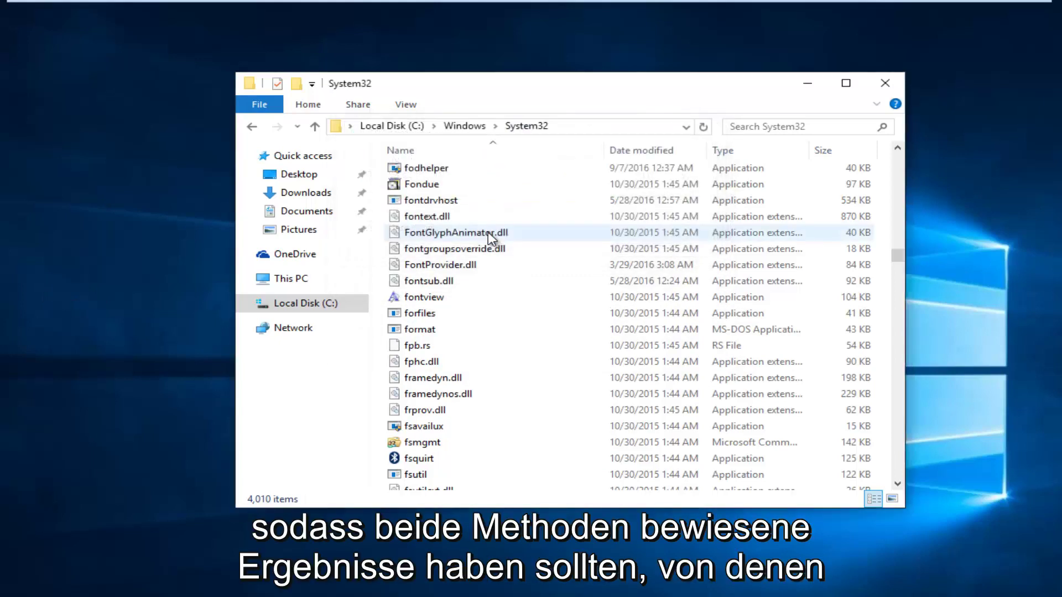
{"action": "mouse_move", "coordinate": [499, 244]}
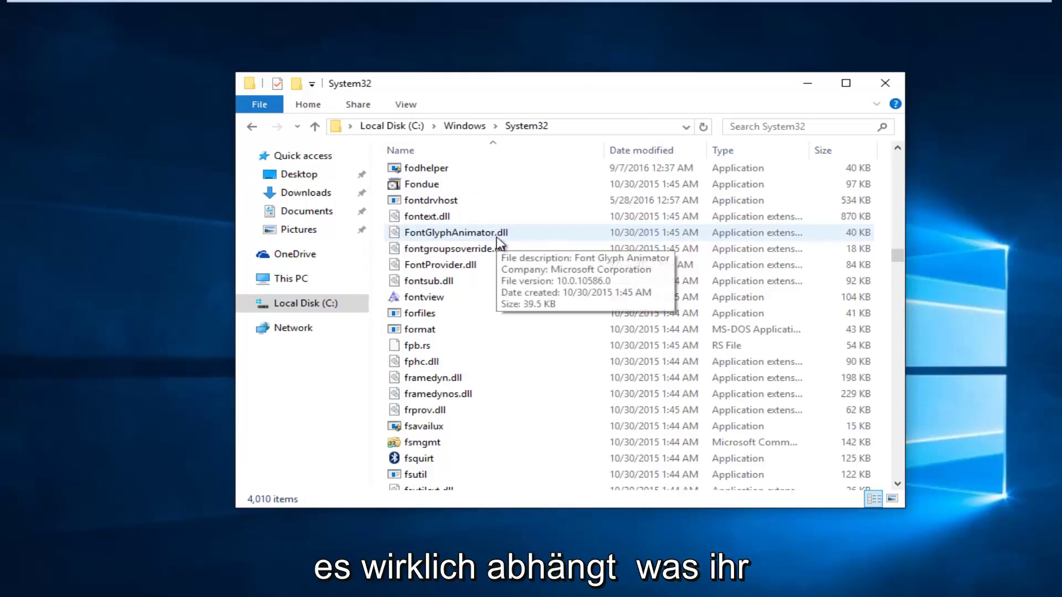